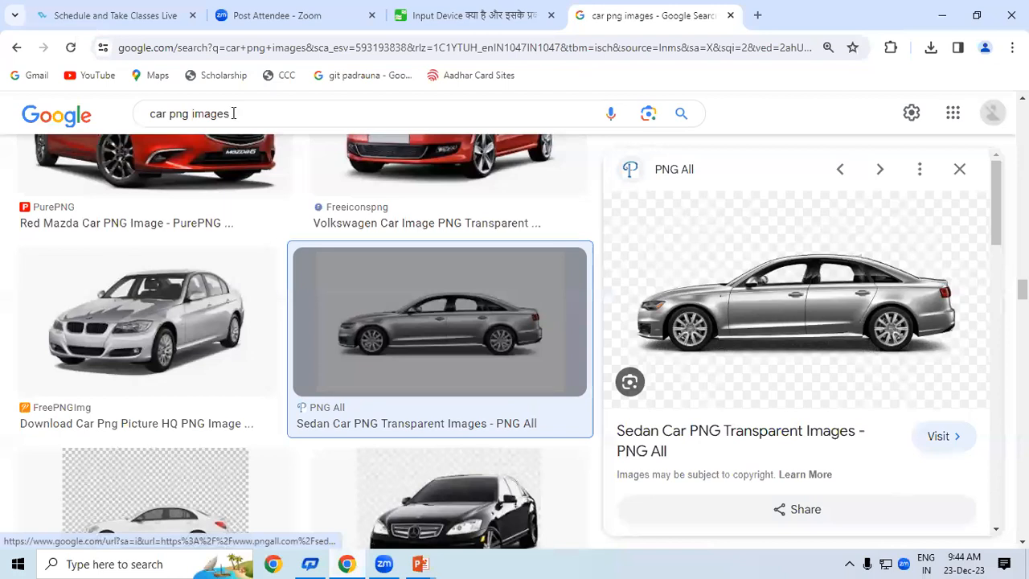
- Change the image search query to "GRASS png images" and run the search
left_click(166, 113)
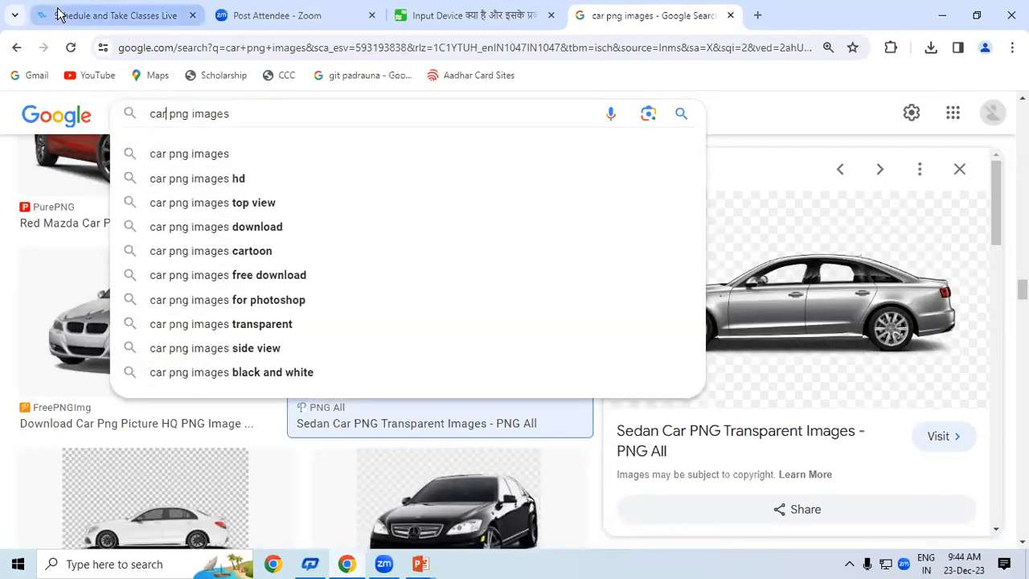
key("BackSpace")
key("BackSpace")
key("BackSpace")
type("GRASS")
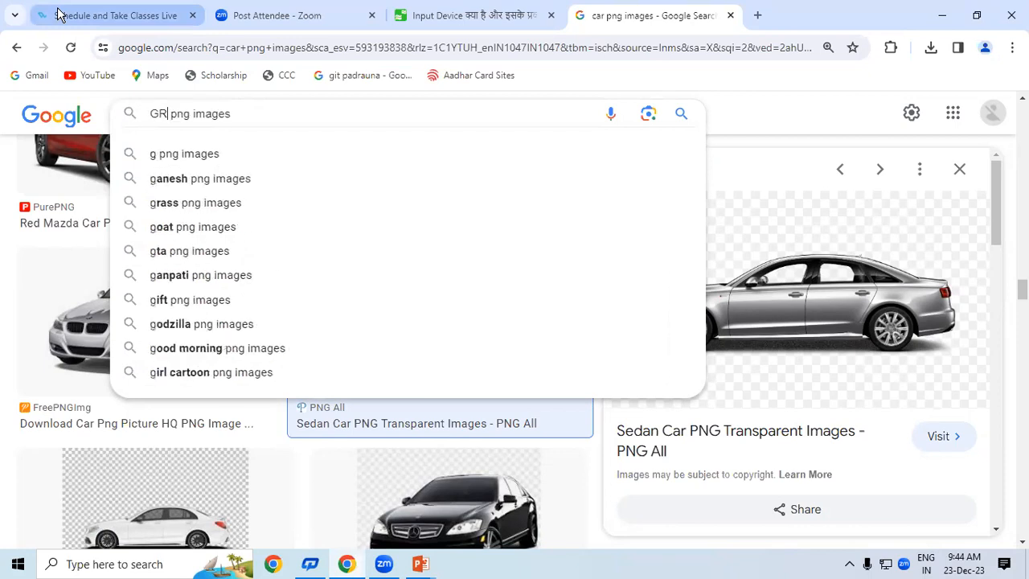
key("Return")
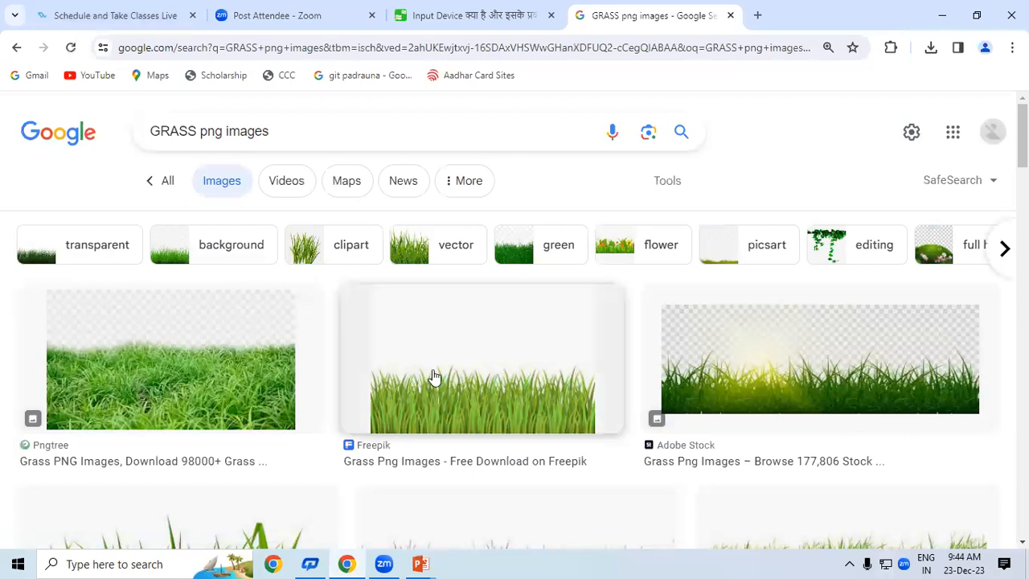
- Save the Adobe Stock grass image as a JPEG in the ccc data folder under its suggested file name
left_click(853, 378)
right_click(780, 213)
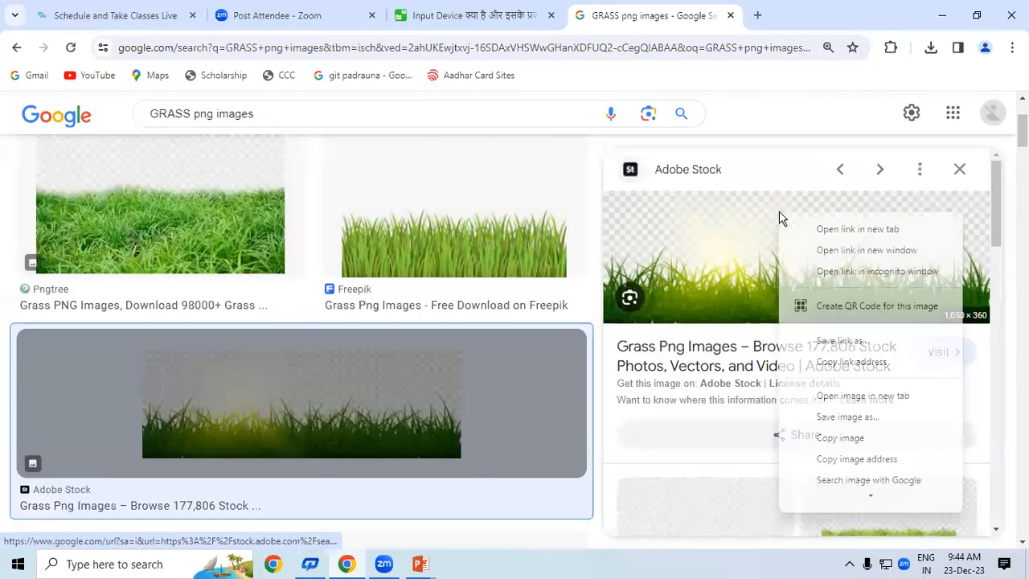
left_click(842, 417)
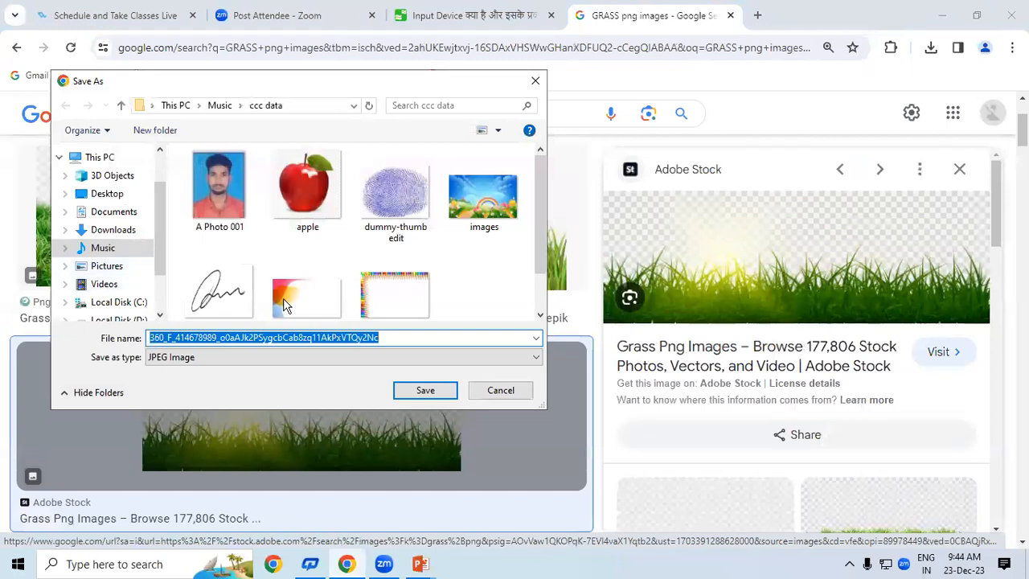
left_click(424, 392)
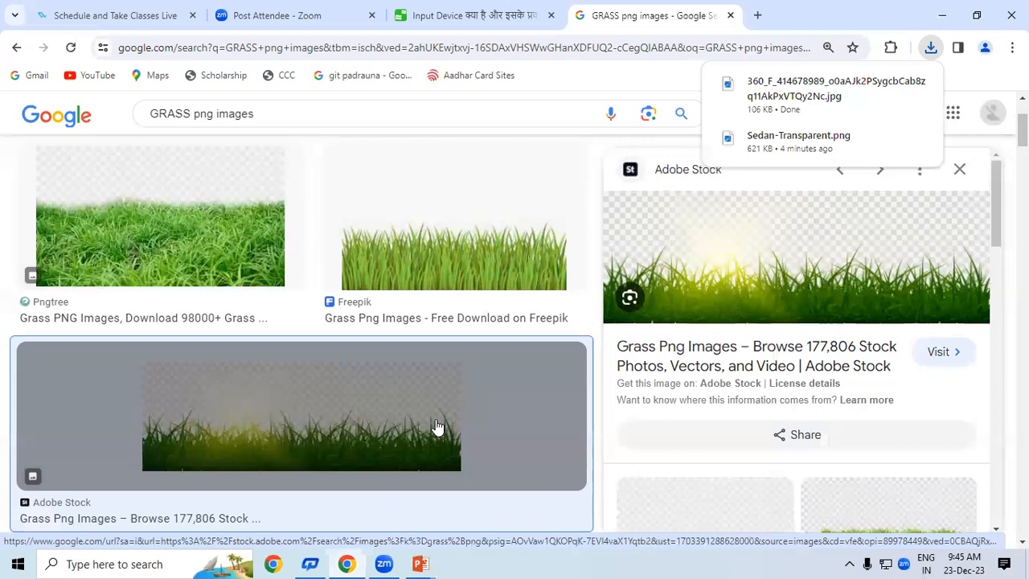
- Switch to PowerPoint and insert the saved grass JPEG from the ccc data folder on slide 3
left_click(419, 565)
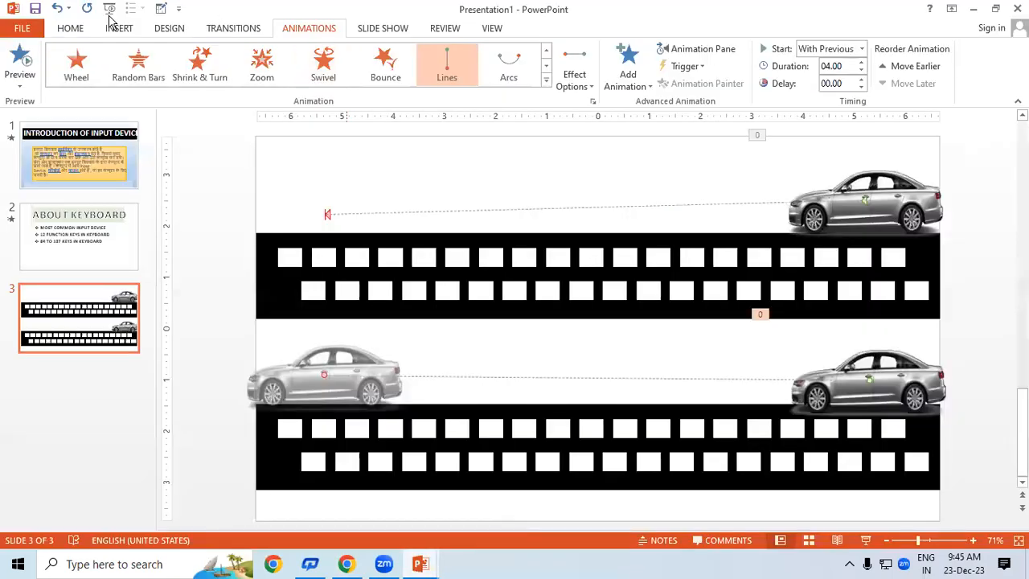
left_click(74, 31)
left_click(117, 31)
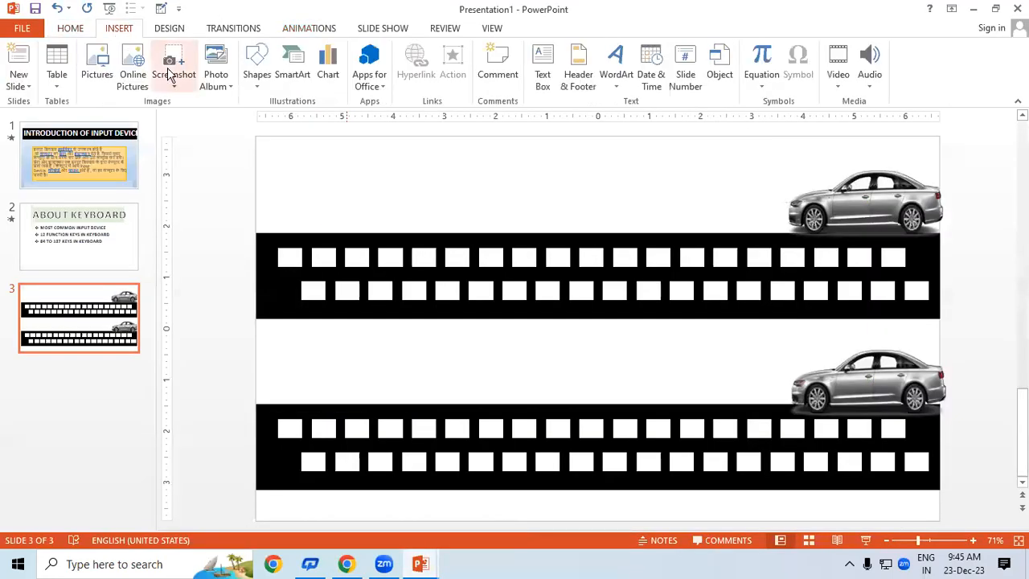
left_click(90, 78)
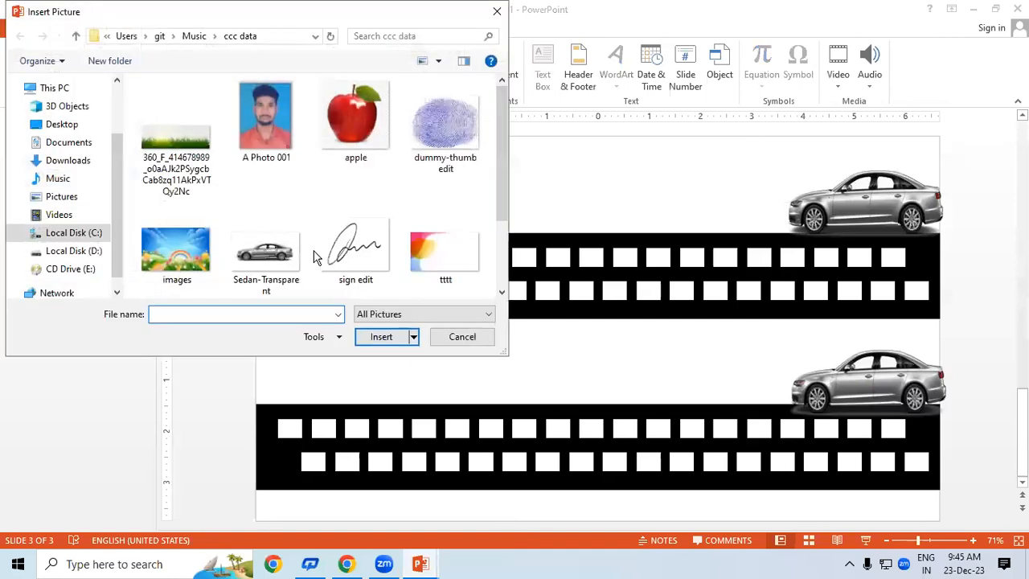
left_click(176, 137)
left_click(381, 337)
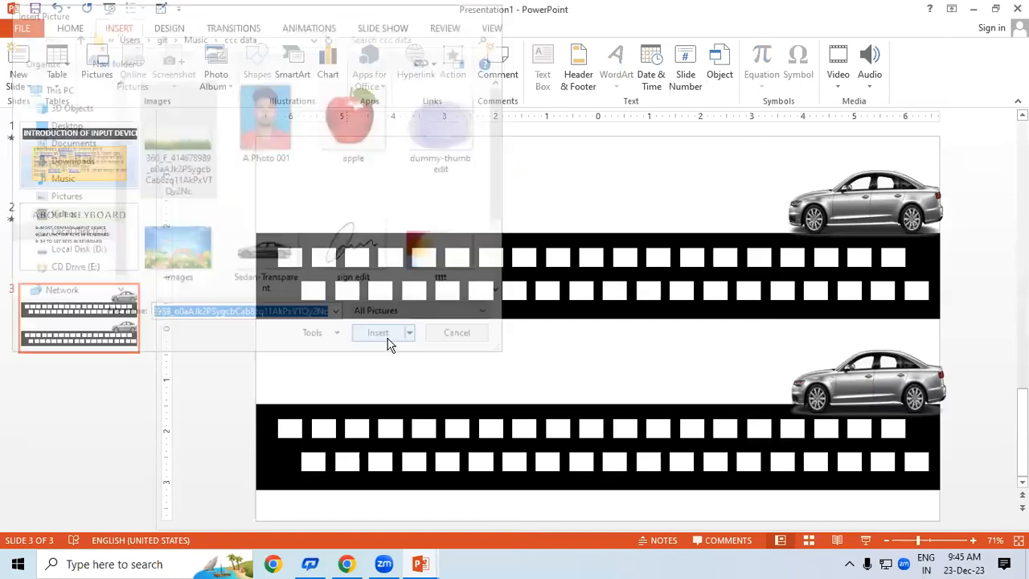
- Reduce the grass picture's height to about 0.81" and place it below the lower road, flush with the slide's left edge
left_click_drag(506, 361, 337, 432)
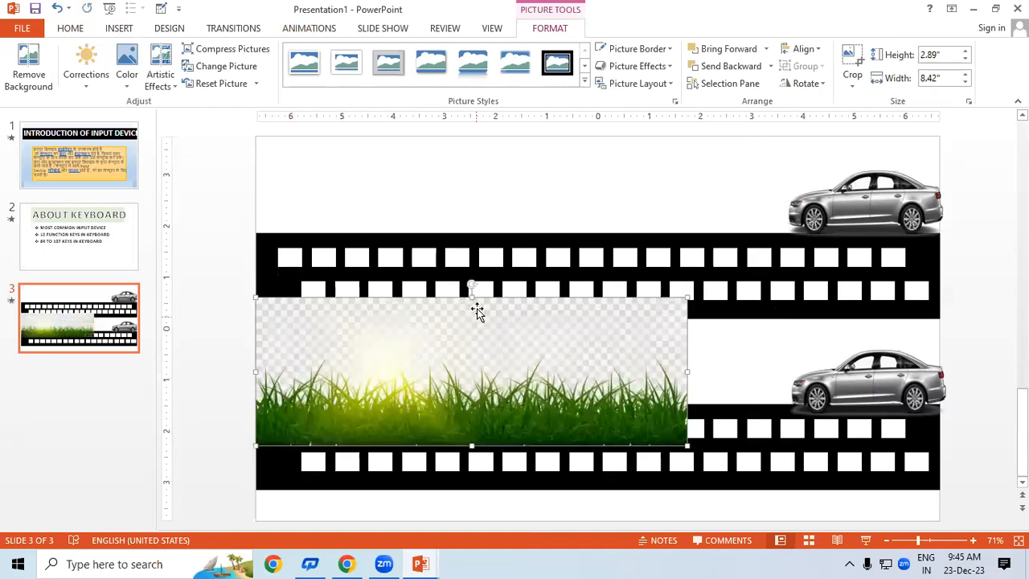
left_click_drag(471, 296, 474, 388)
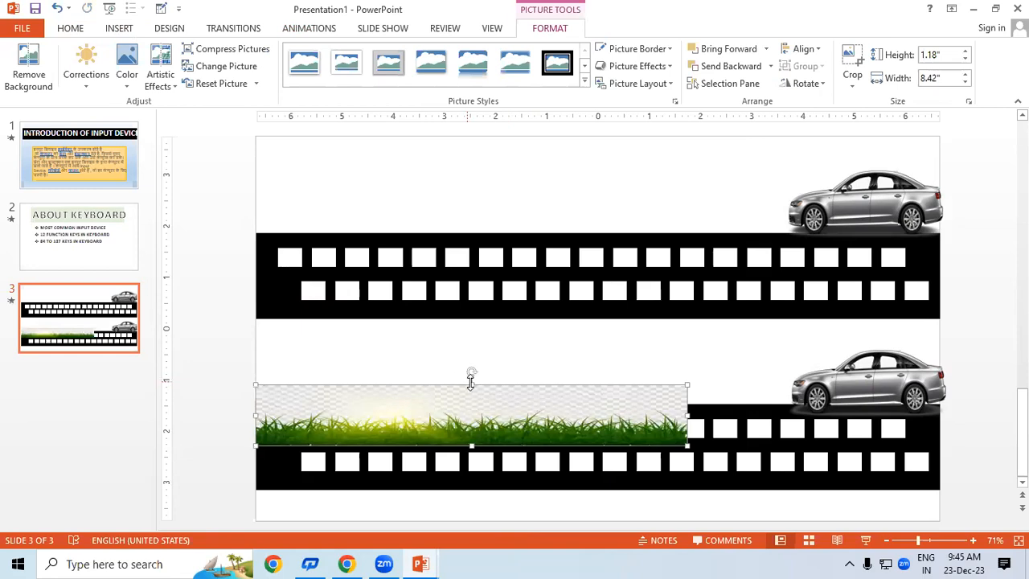
left_click_drag(470, 383, 527, 485)
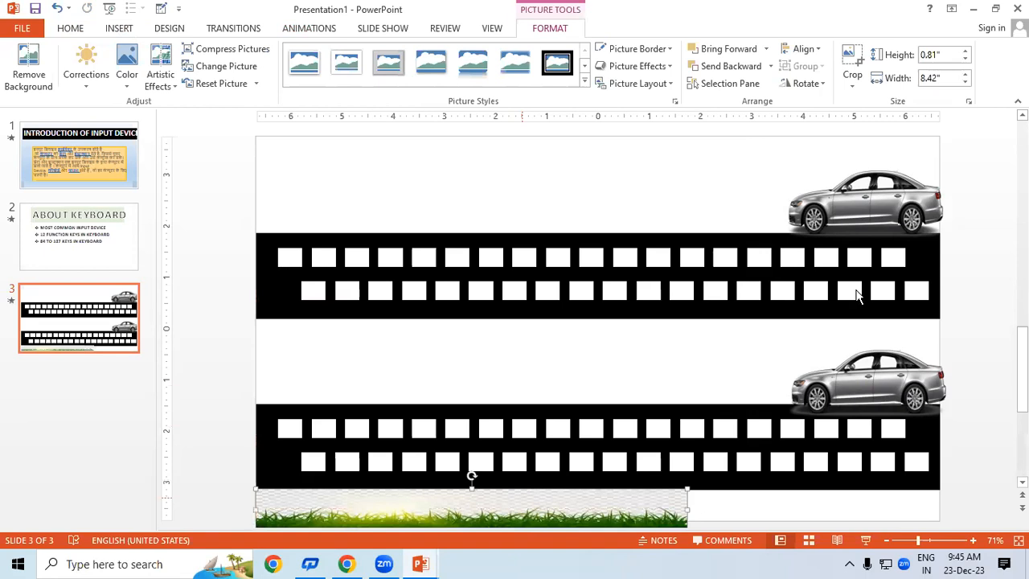
- Move the grass picture up over the lower road and delete it from the slide
left_click(655, 501)
left_click_drag(648, 502, 664, 435)
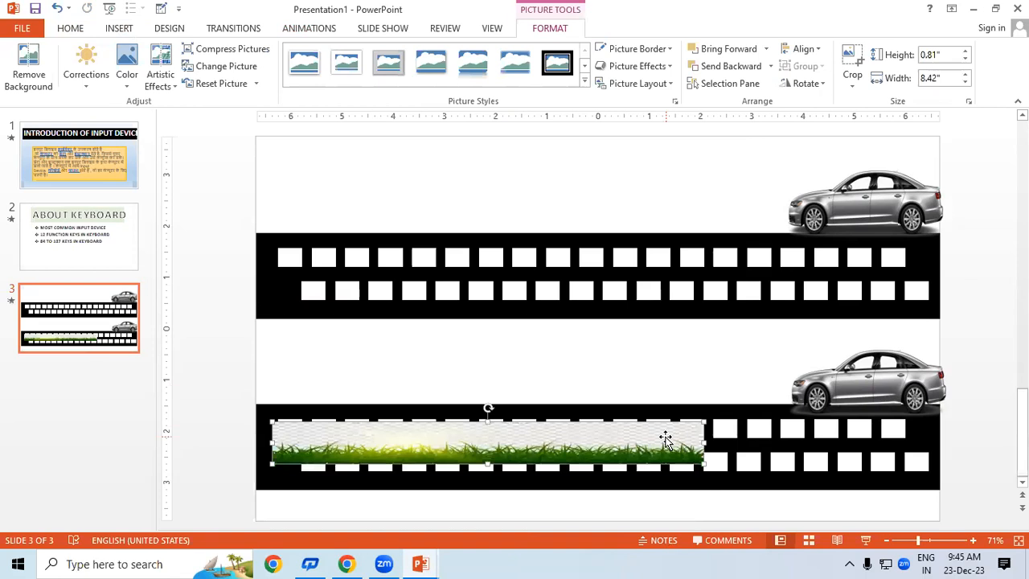
key("Delete")
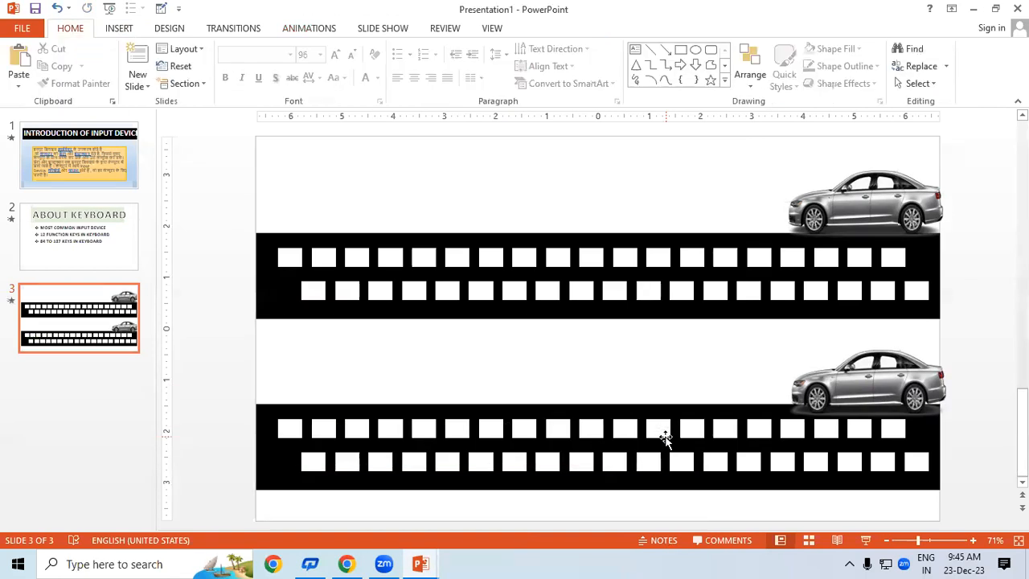
- Switch to Chrome, replace the grass search with a search for "remove bg", and open the remove.bg site
left_click(346, 563)
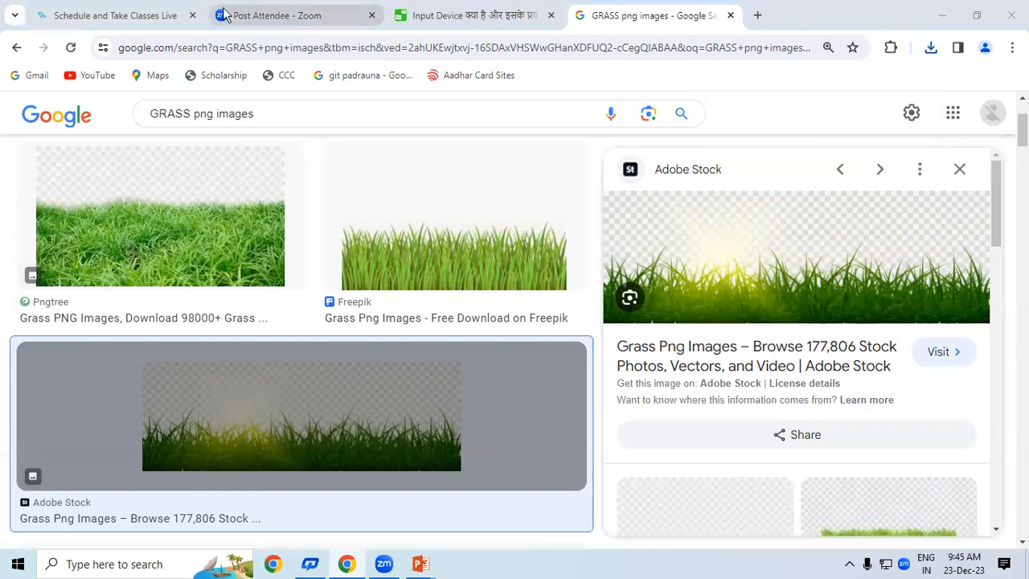
left_click(733, 16)
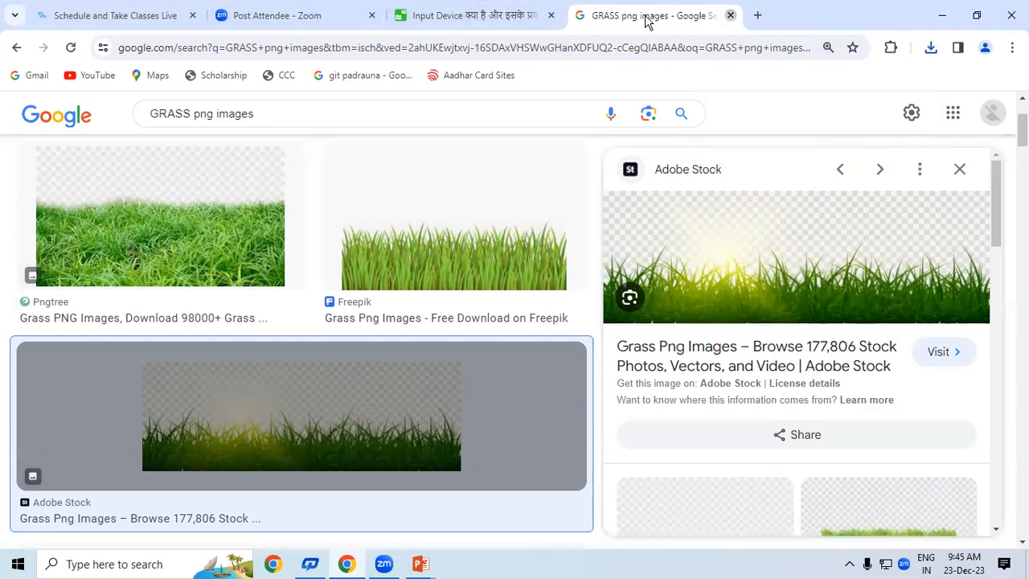
left_click(580, 15)
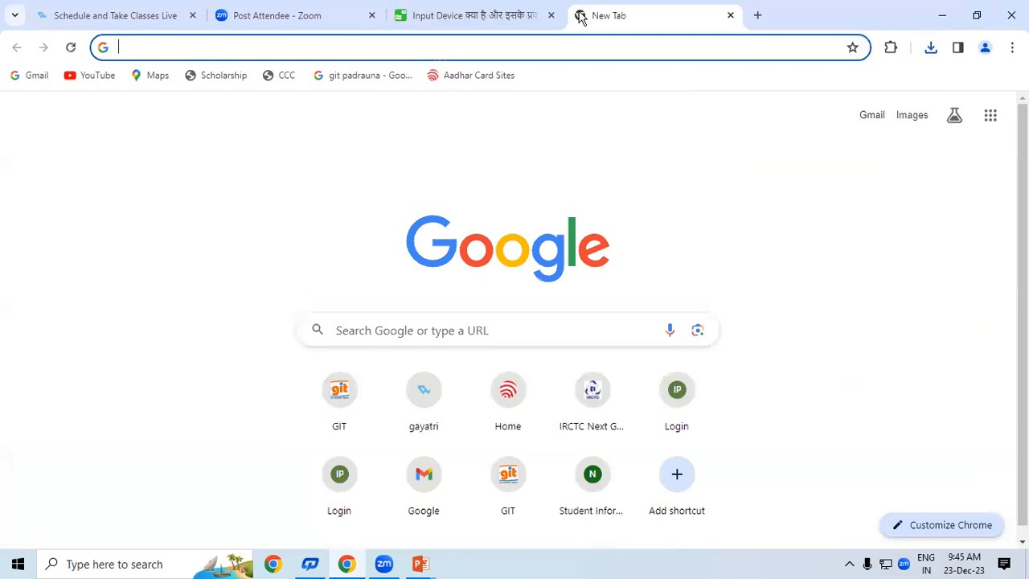
type("REMOVE B")
key("Return")
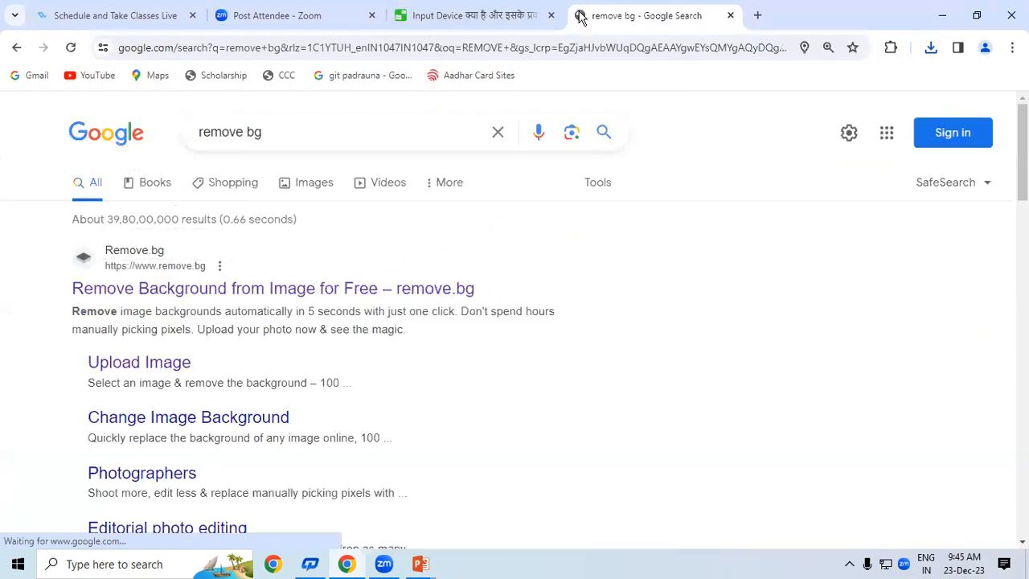
left_click(184, 291)
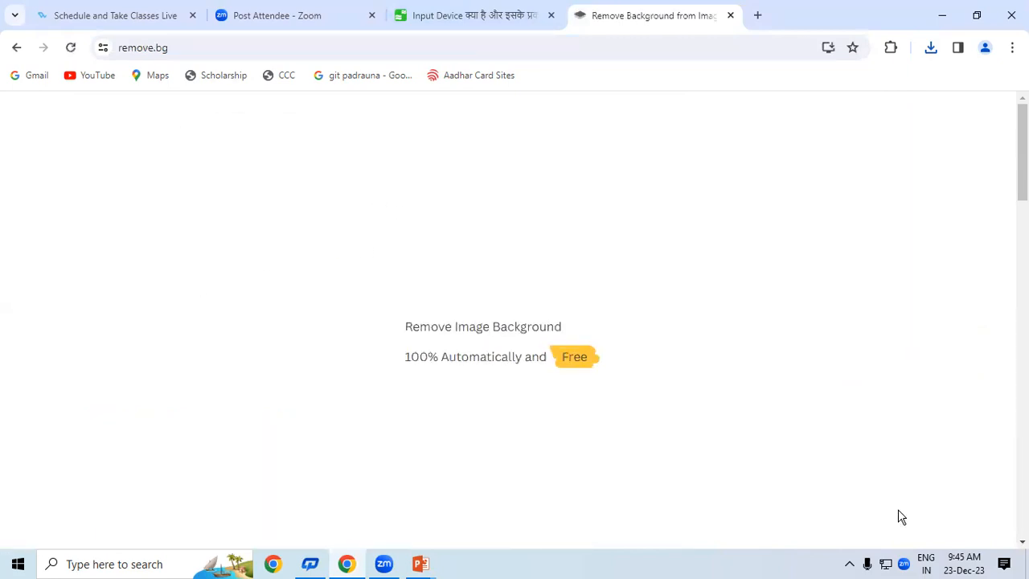
- Upload the grass image from the ccc data folder to remove.bg and download the standard-size 853 × 292 px result
left_click(508, 307)
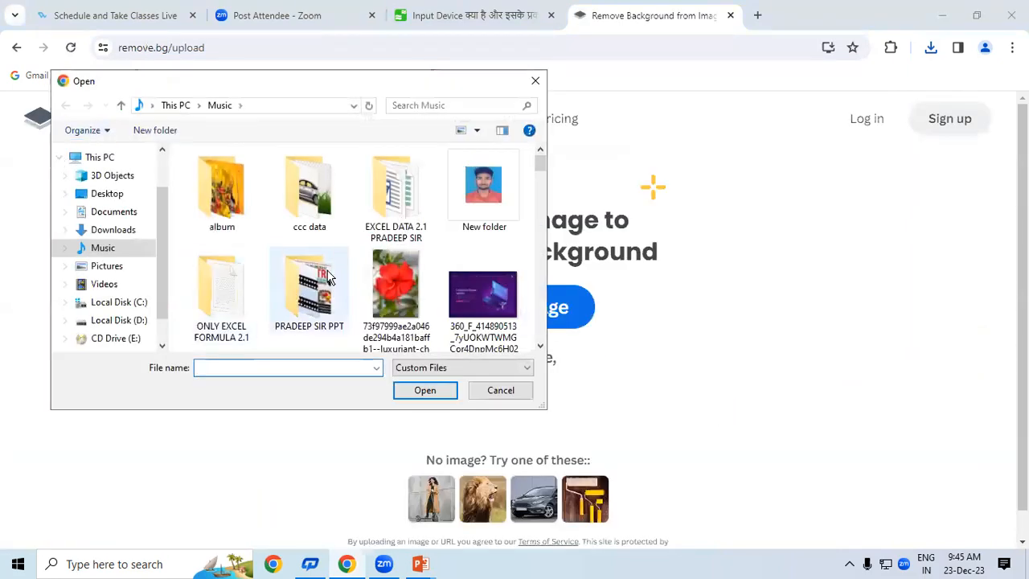
left_click(102, 247)
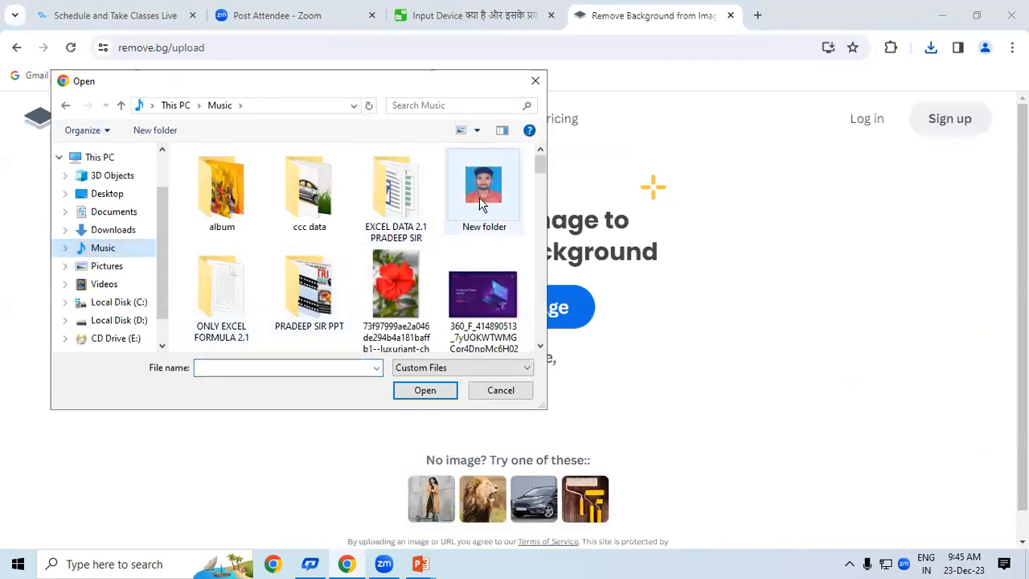
double_click(339, 189)
left_click(221, 205)
left_click(425, 391)
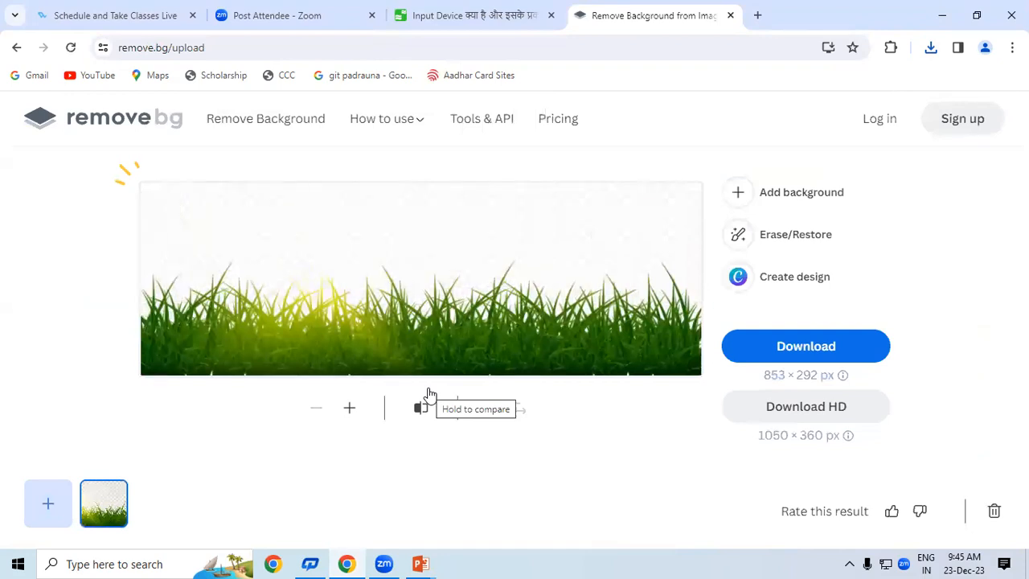
left_click(812, 354)
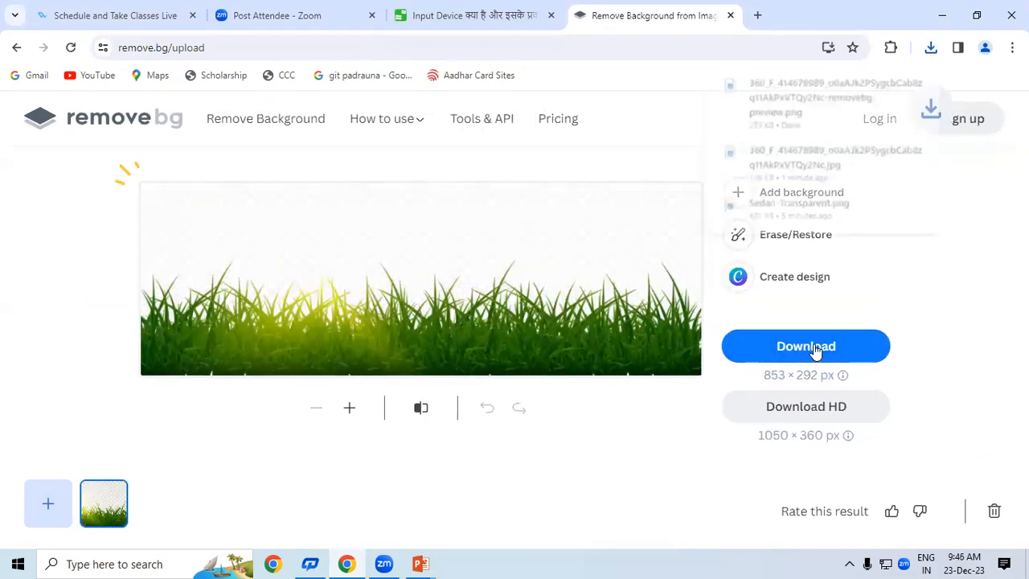
- Switch to Presentation1 in PowerPoint and insert the background-free grass PNG from the Downloads folder on slide 3
left_click(420, 563)
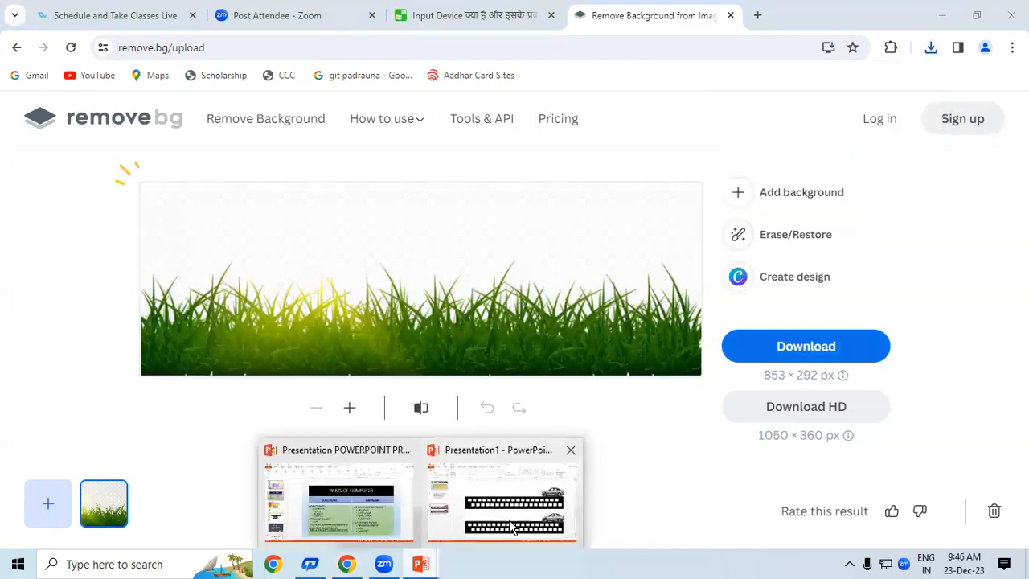
left_click(514, 482)
left_click(120, 28)
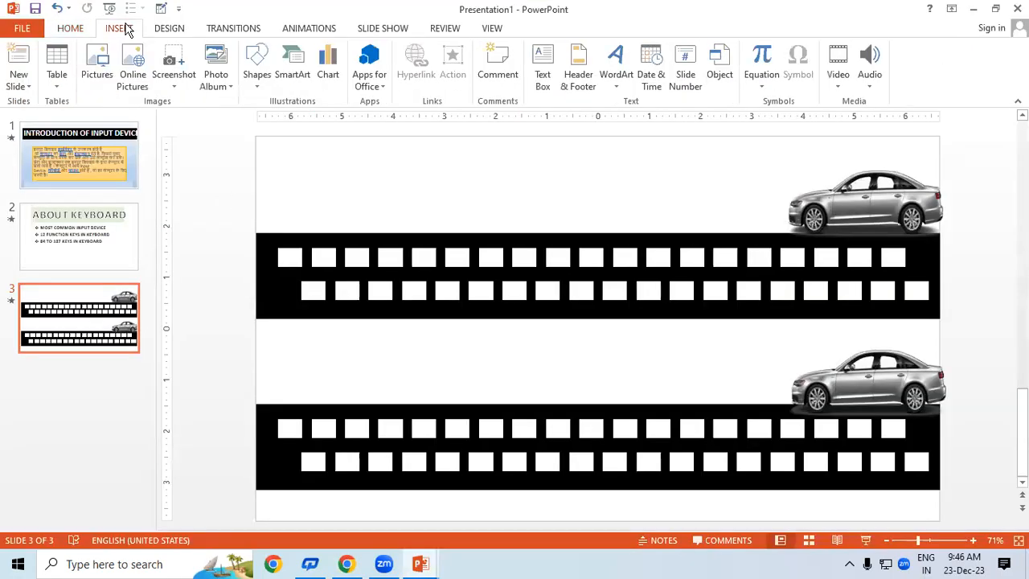
left_click(94, 69)
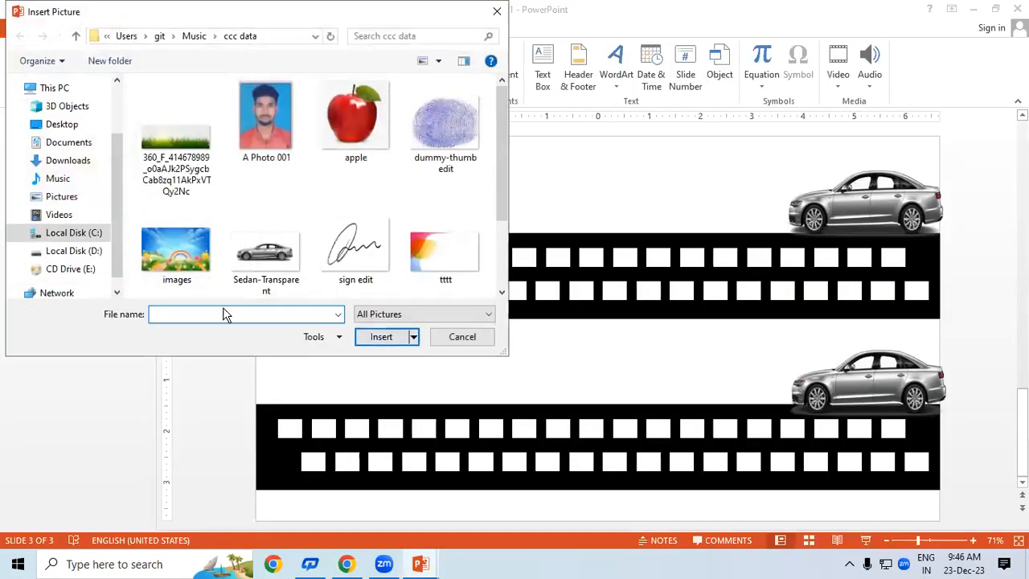
left_click(80, 161)
left_click(241, 126)
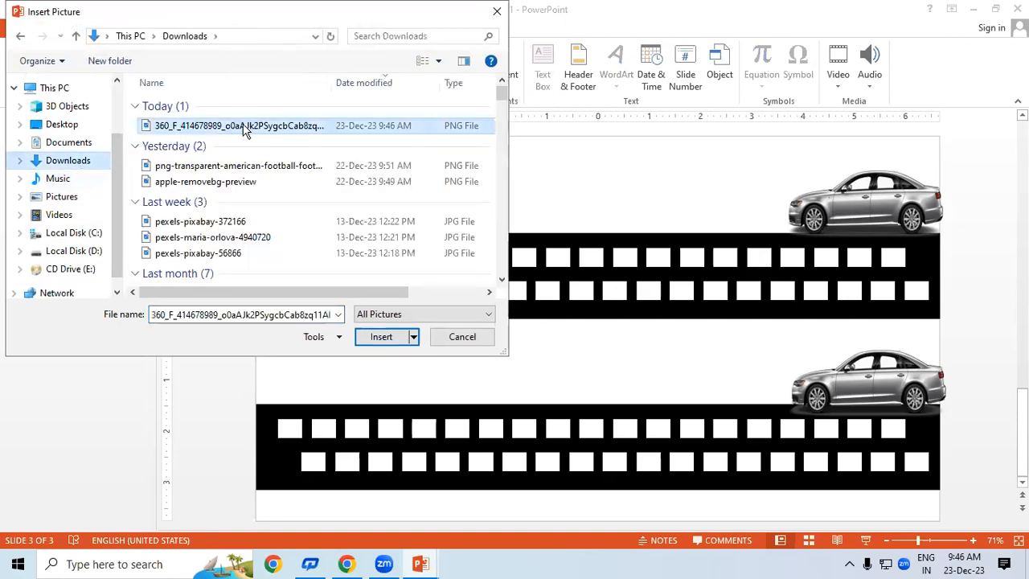
left_click(382, 337)
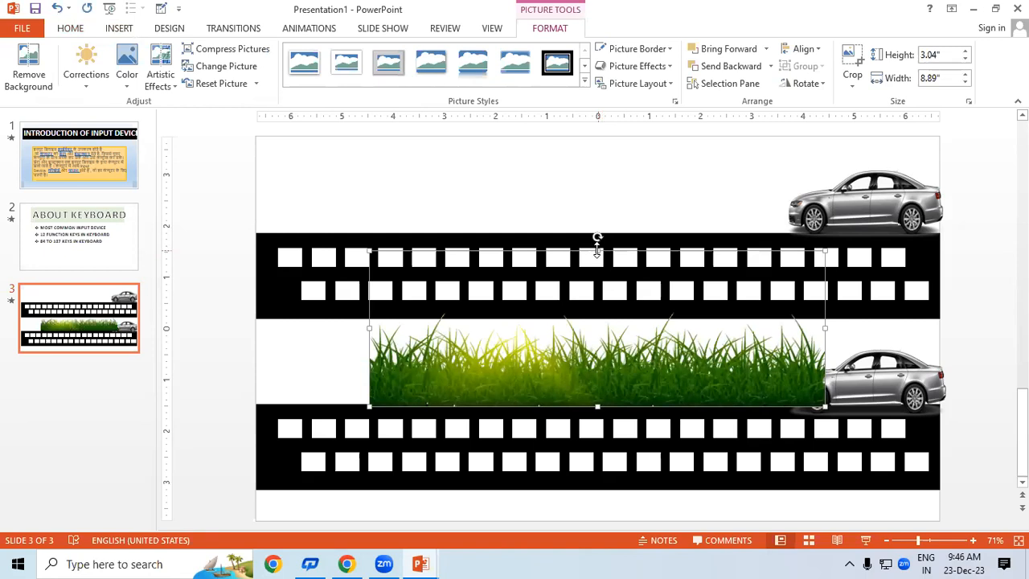
- Fit the grass picture across the slide's bottom edge below the lower road, about 13.3" wide and 1.37" high
left_click_drag(596, 258, 479, 471)
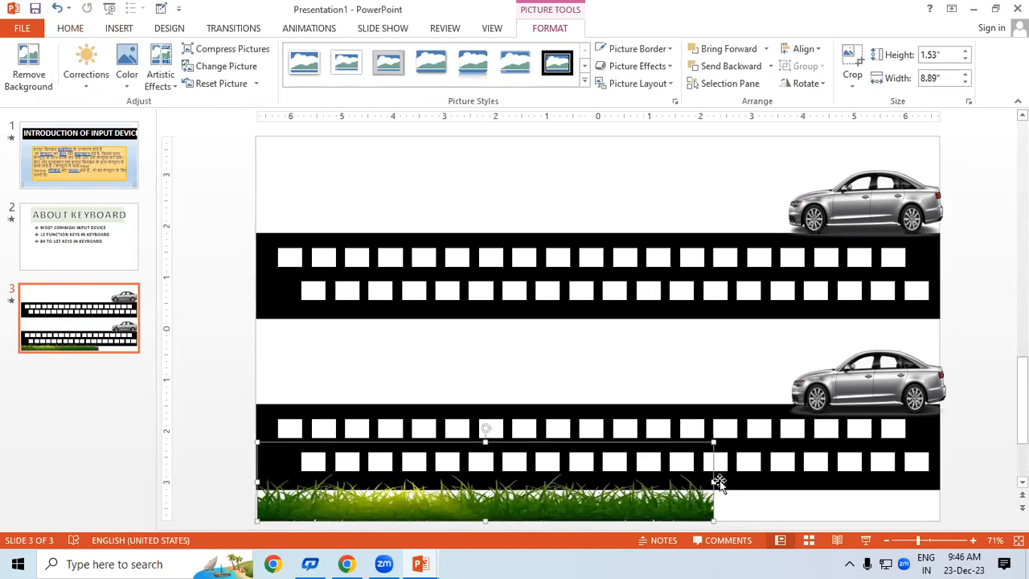
left_click_drag(753, 483, 939, 486)
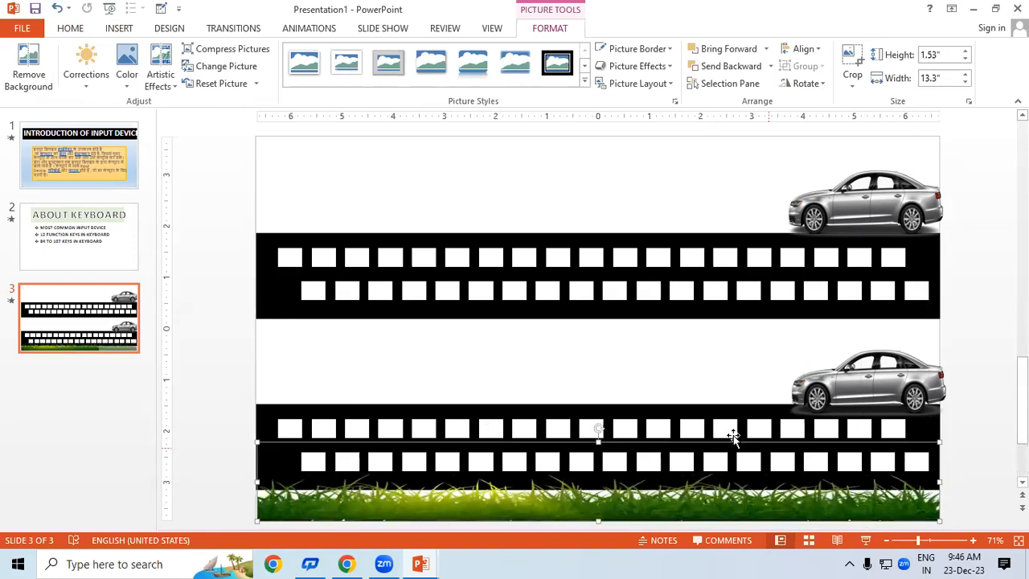
left_click_drag(598, 442, 599, 450)
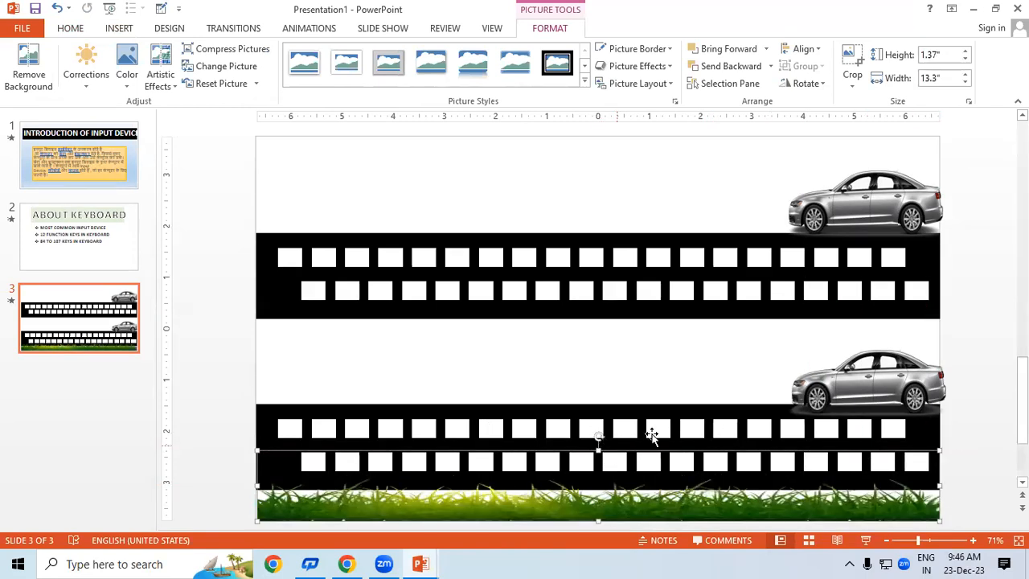
- Deselect the grass picture, play the slide show from slide 3 to preview the car animations, and exit it
left_click(610, 159)
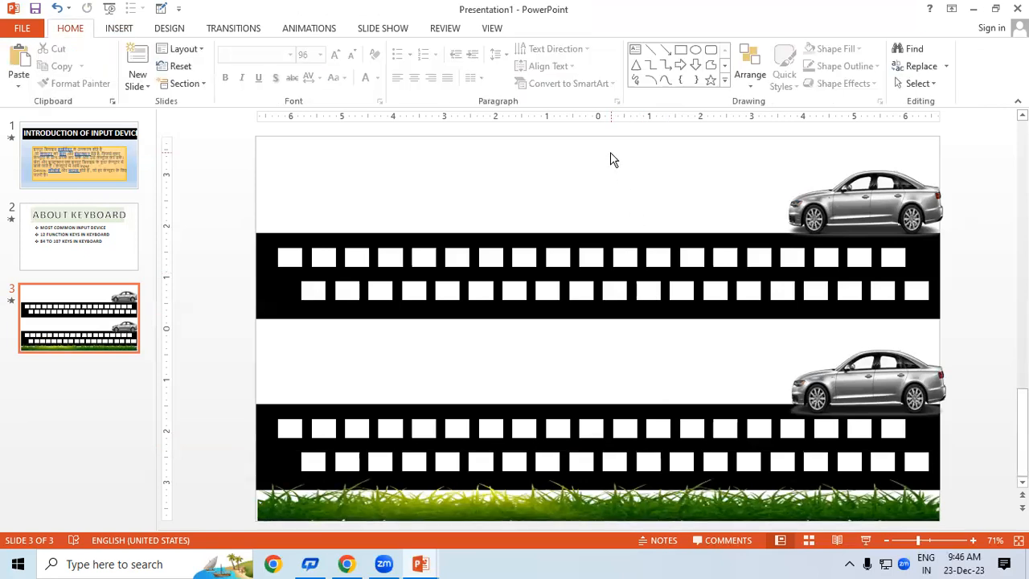
key("shift+F5")
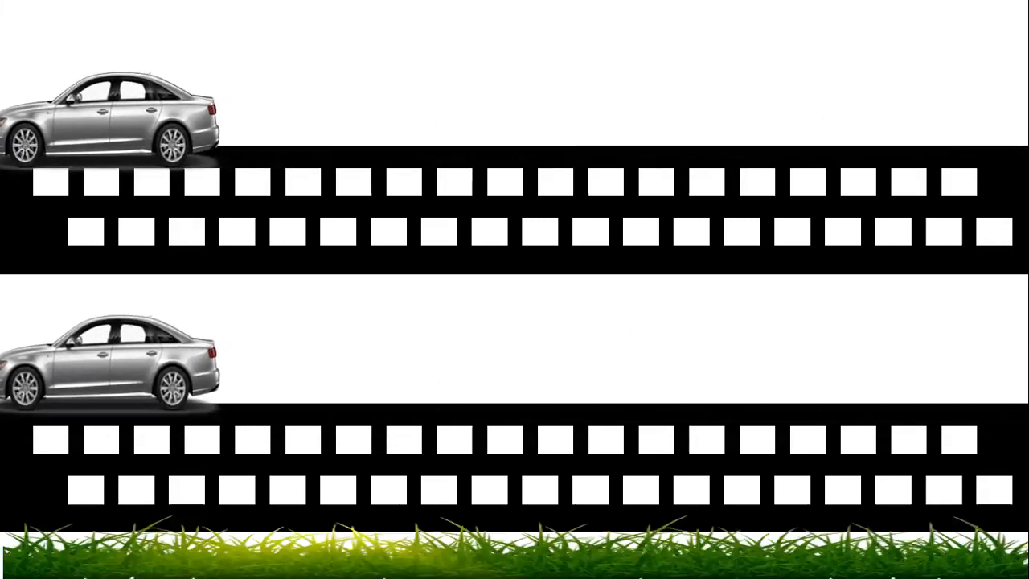
key("Escape")
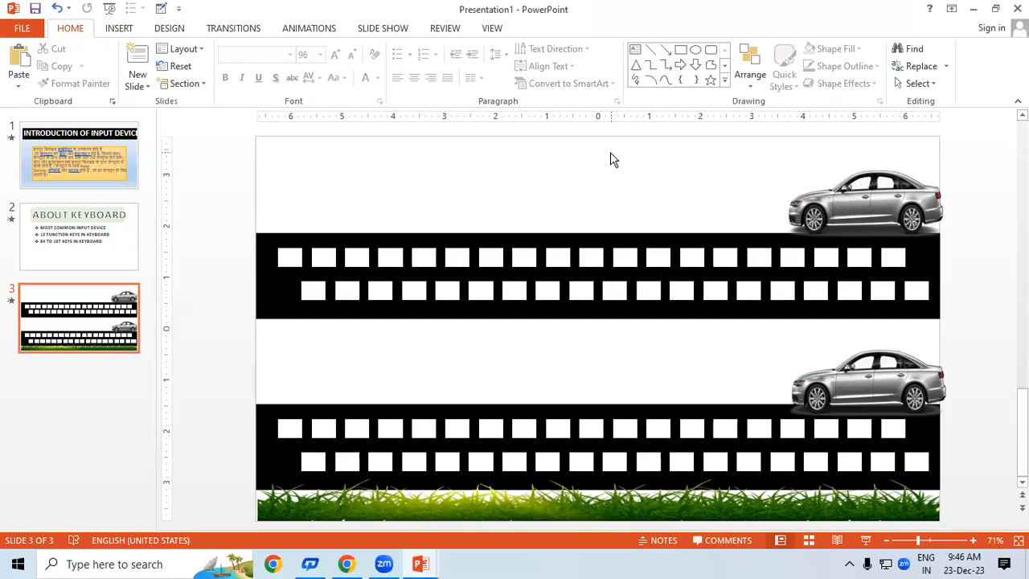
- Add a new blank slide after slide 3
right_click(91, 396)
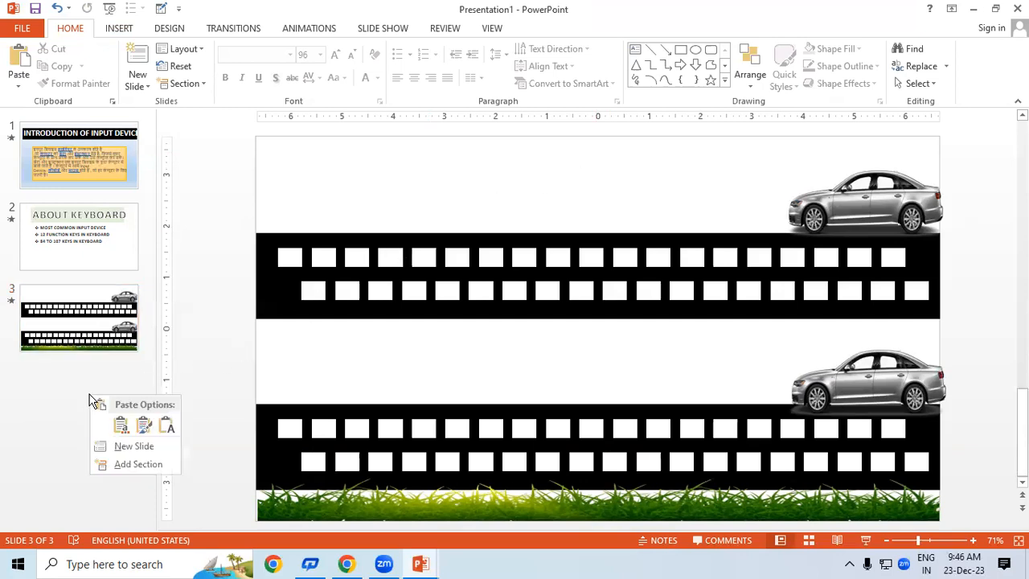
left_click(129, 445)
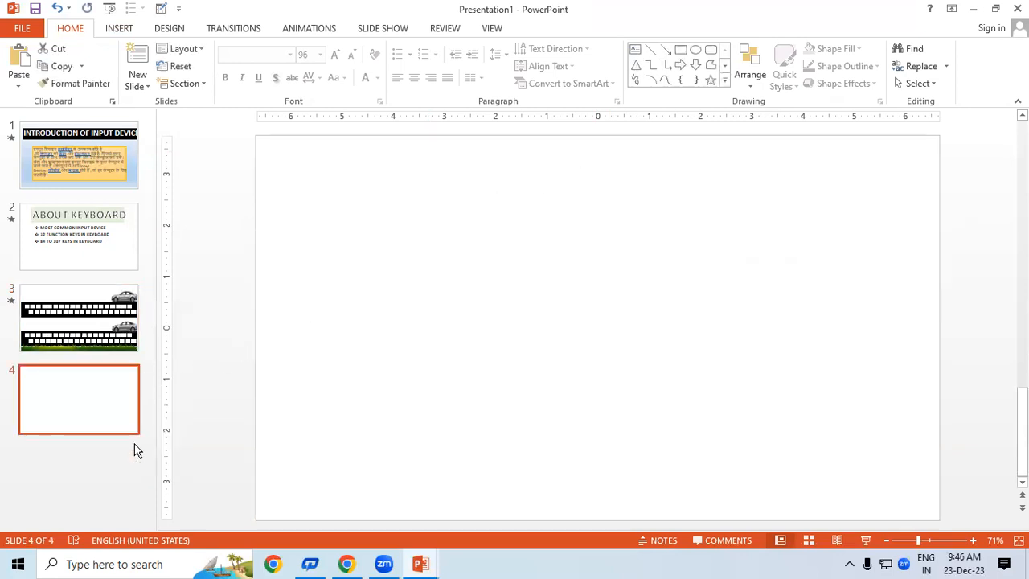
- Switch to Chrome and run a Google search for "runway image to video" in the remove.bg tab
left_click(348, 564)
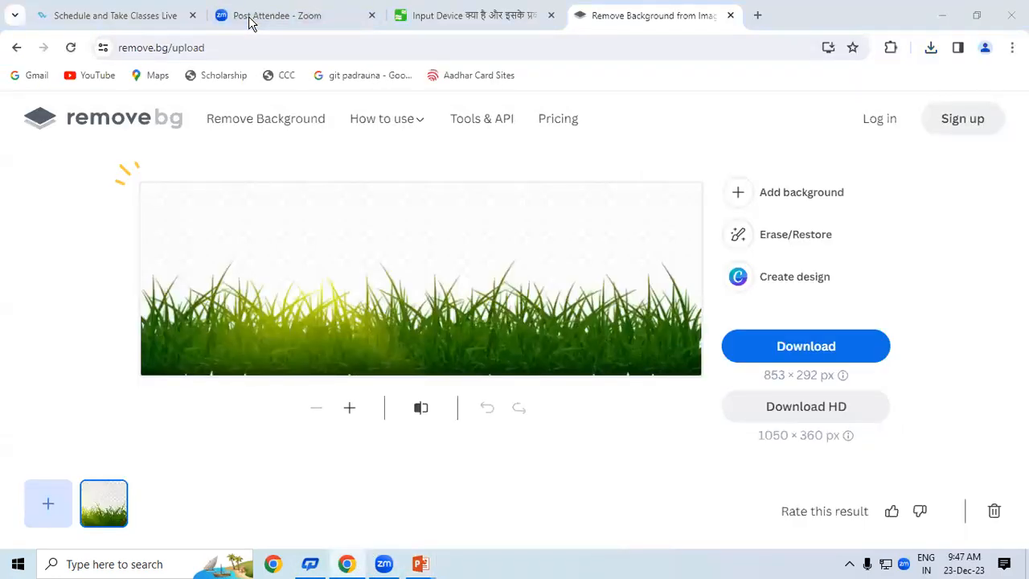
left_click(474, 15)
left_click(603, 16)
left_click(548, 46)
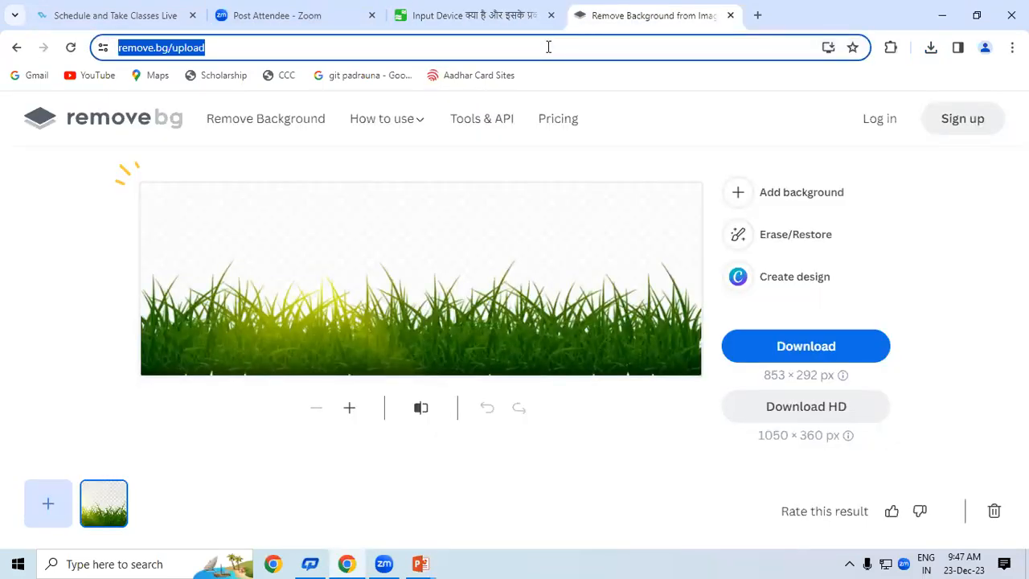
type("RUNW")
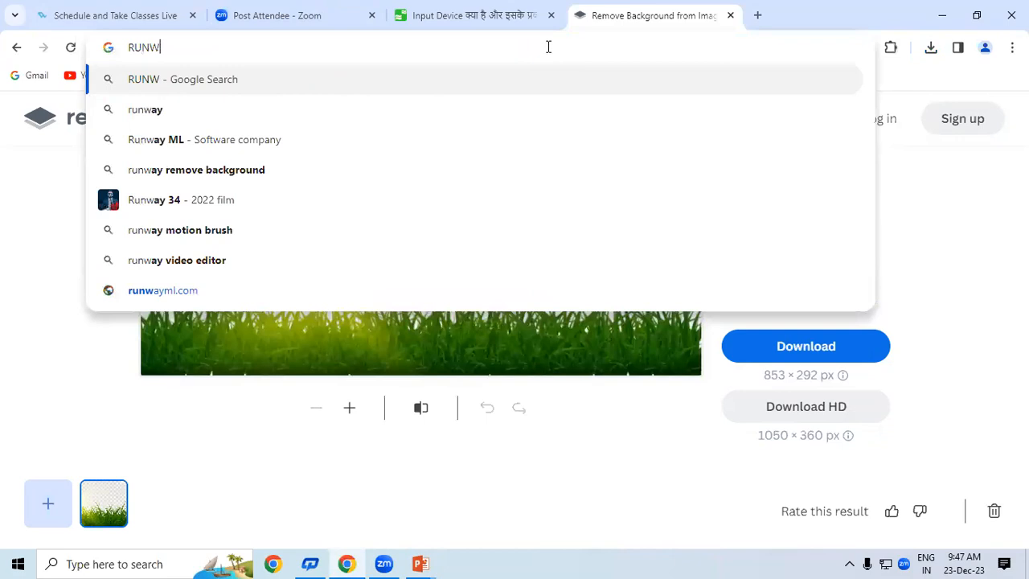
type("AY IMAGE")
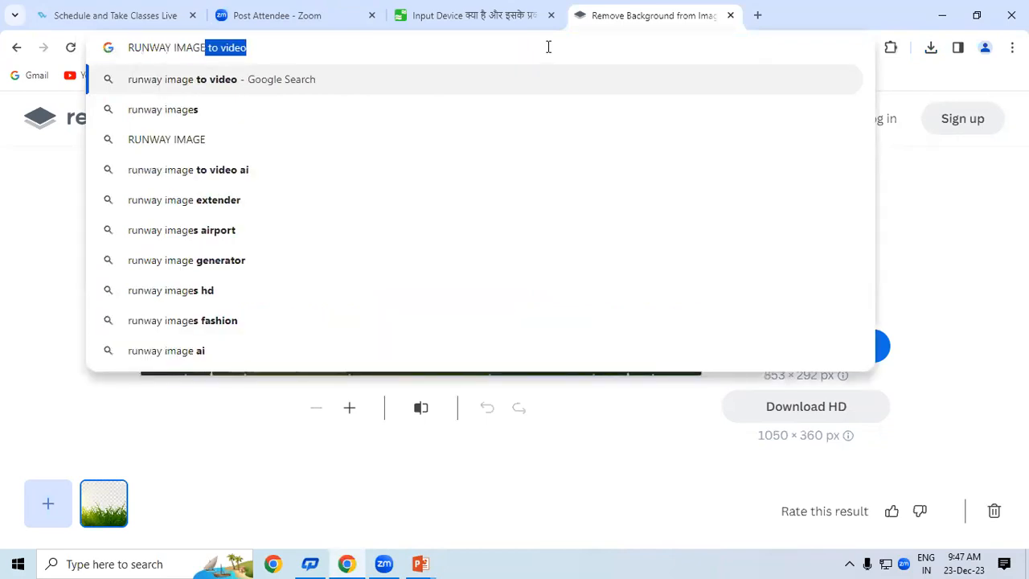
key("Return")
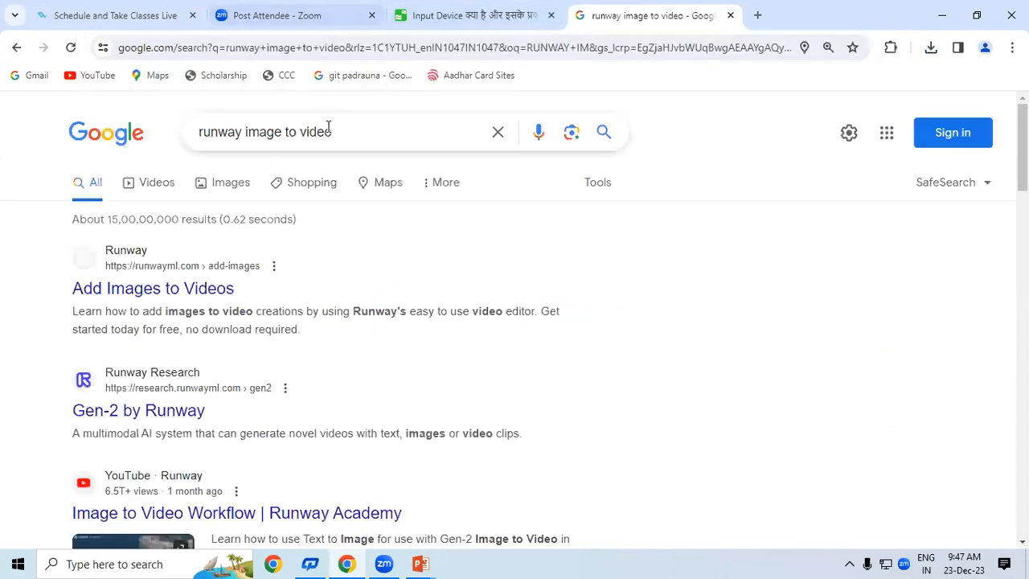
- Shorten the Google query to "runway image" and run the search again
left_click(340, 133)
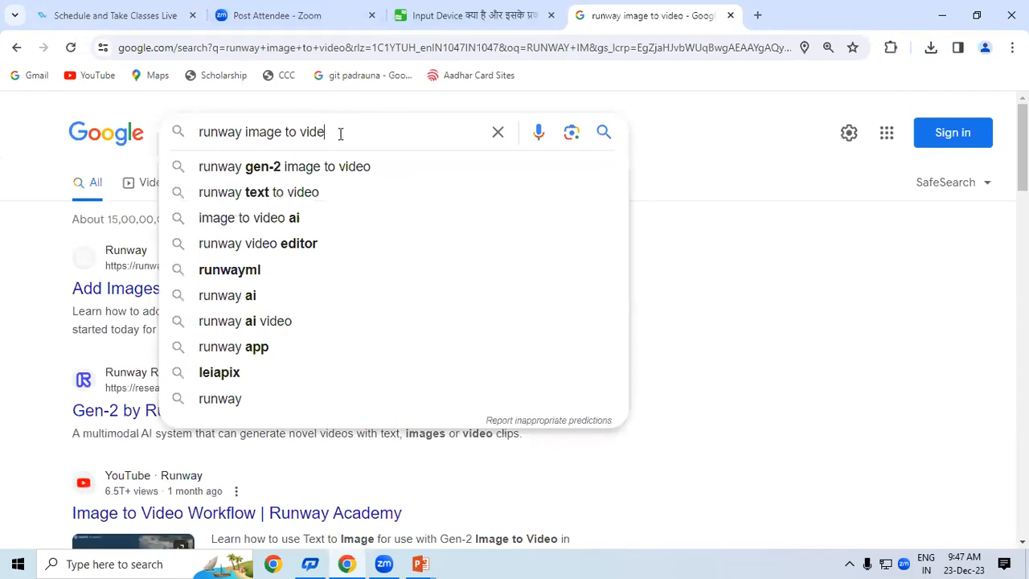
key("BackSpace")
key("BackSpace")
key("BackSpace")
key("BackSpace")
key("BackSpace")
key("BackSpace")
key("BackSpace")
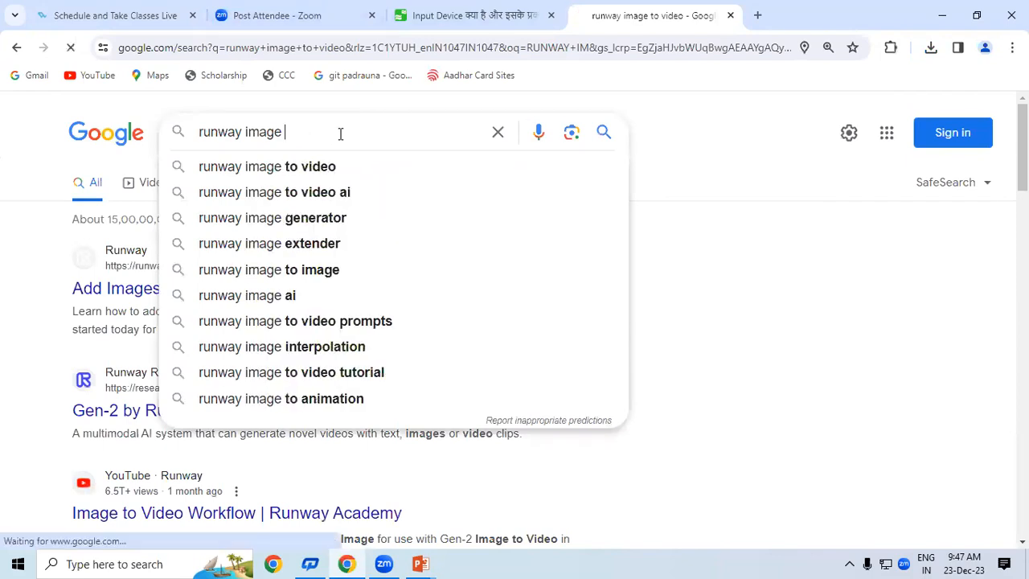
key("Return")
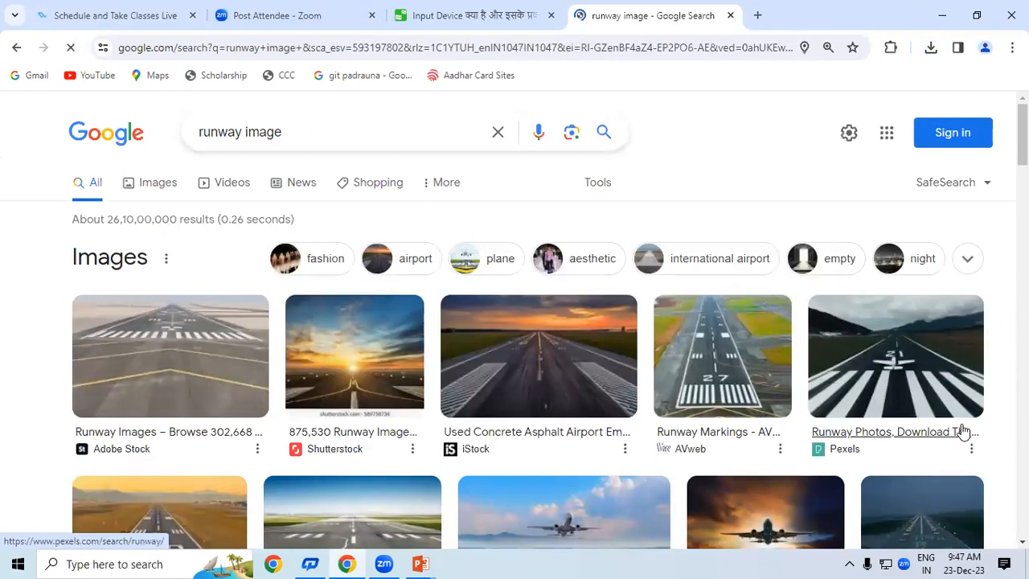
- Save the iStock sunset runway picture from the image results as a JPEG in the ccc data folder
scroll(963, 432, "down", 1)
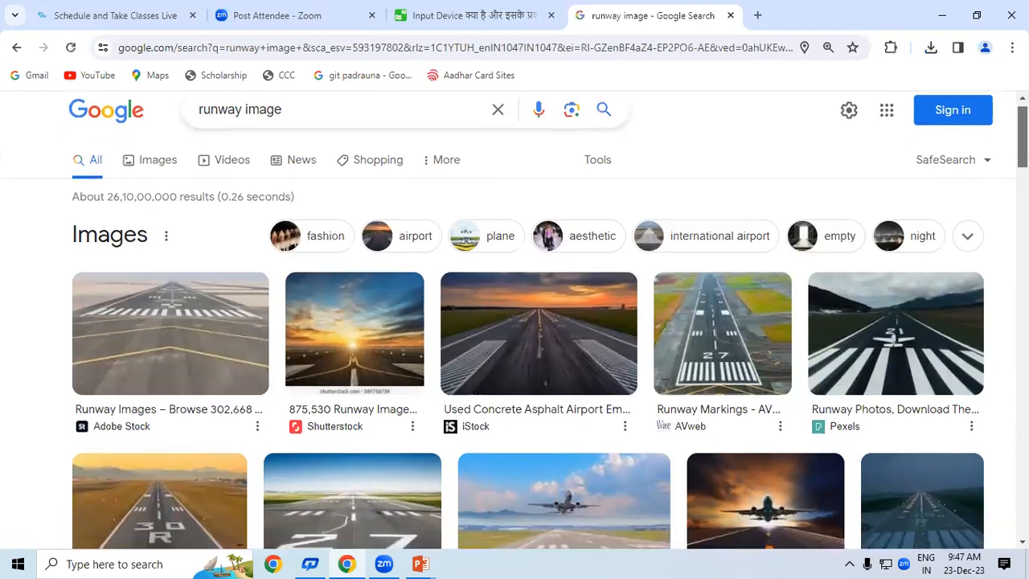
scroll(536, 153, "down", 2)
left_click(500, 229)
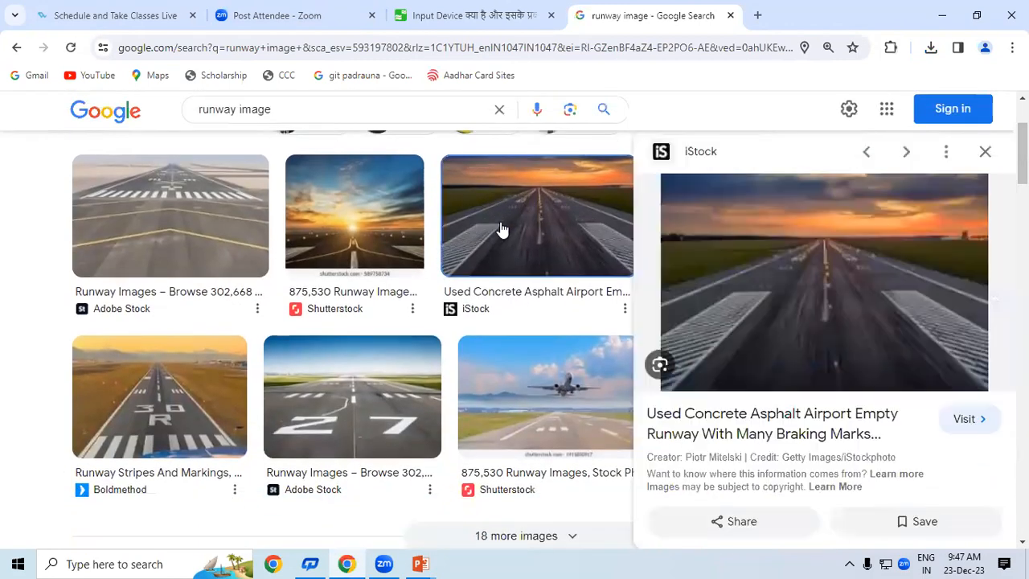
right_click(865, 232)
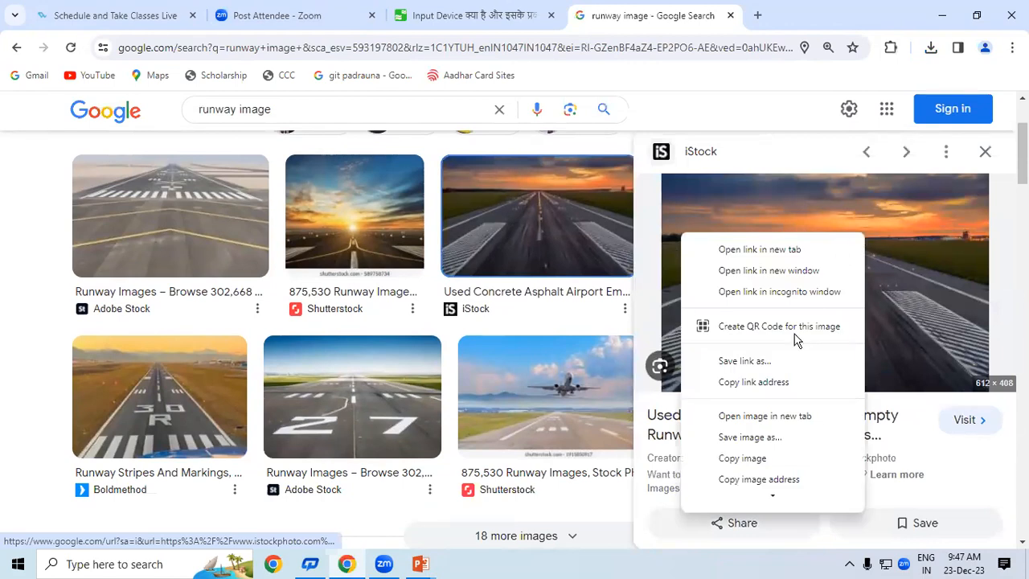
left_click(792, 437)
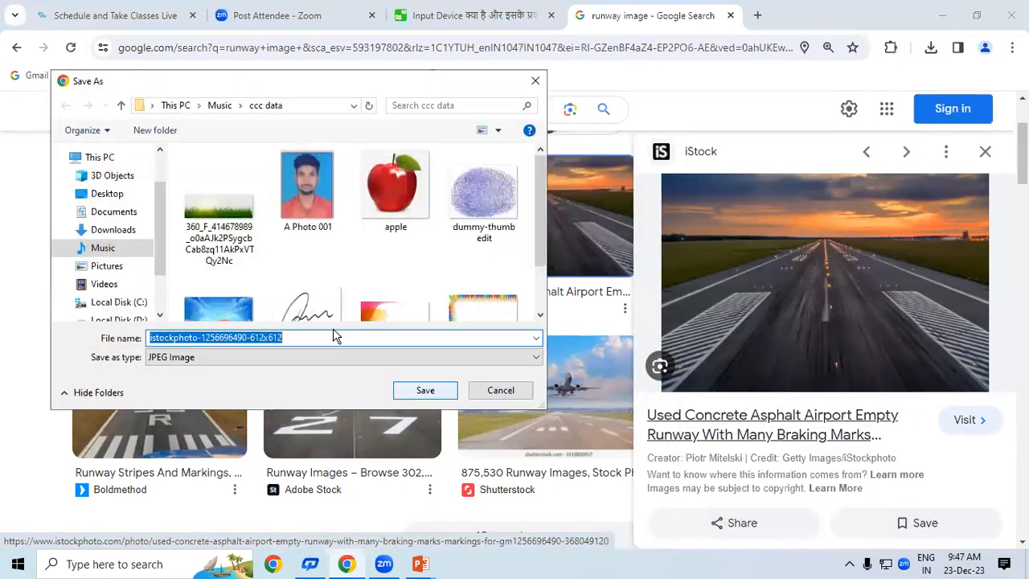
left_click(423, 391)
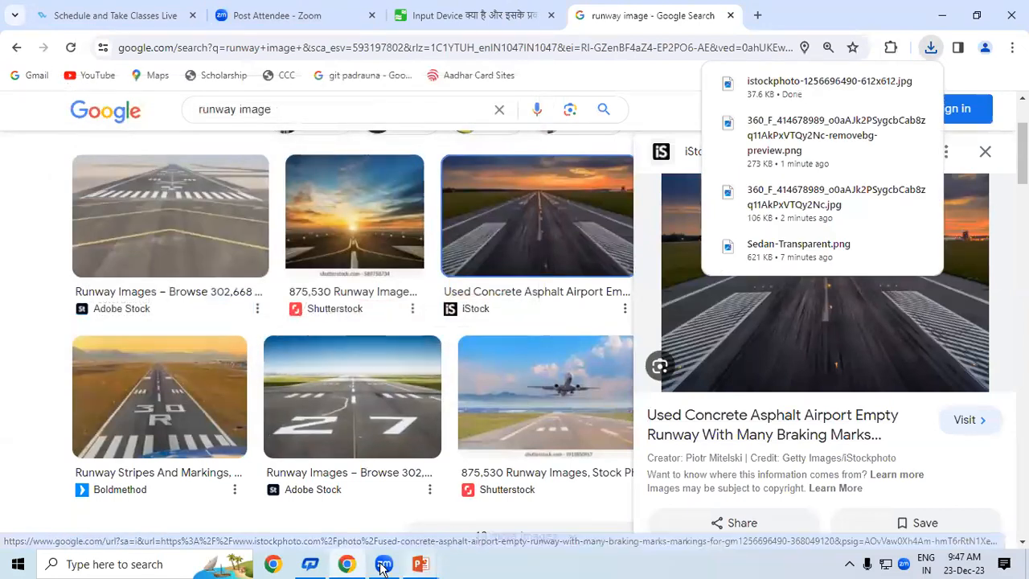
- Switch to Presentation1 in PowerPoint and fill slide 4's background with the saved runway picture from the ccc data folder in Music
mouse_move(420, 565)
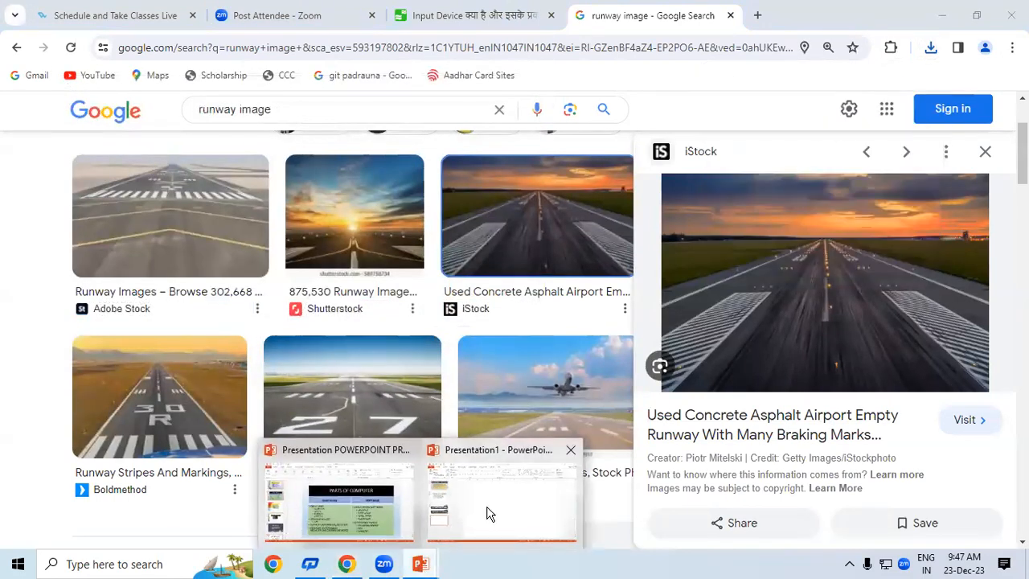
left_click(489, 513)
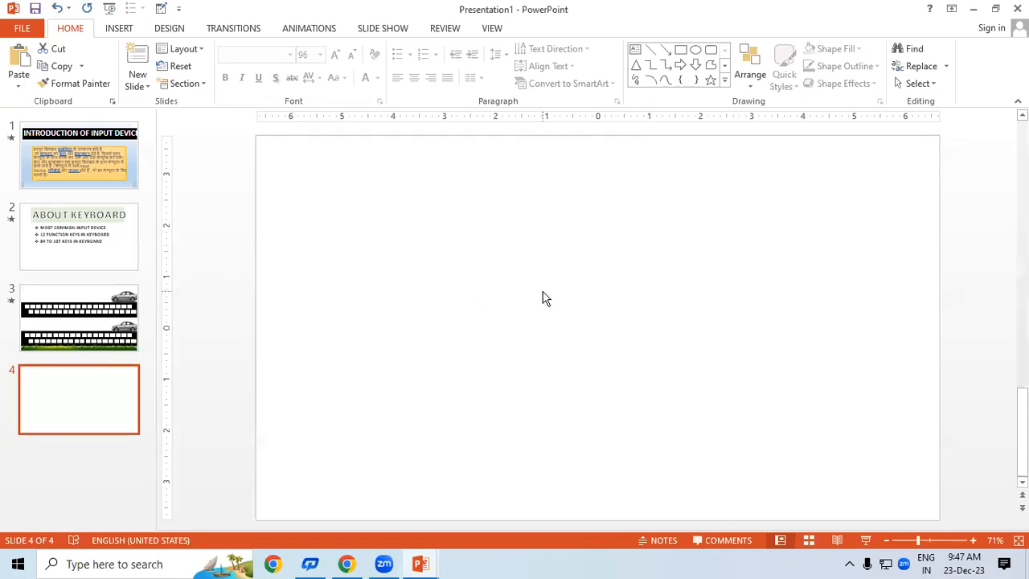
left_click(171, 30)
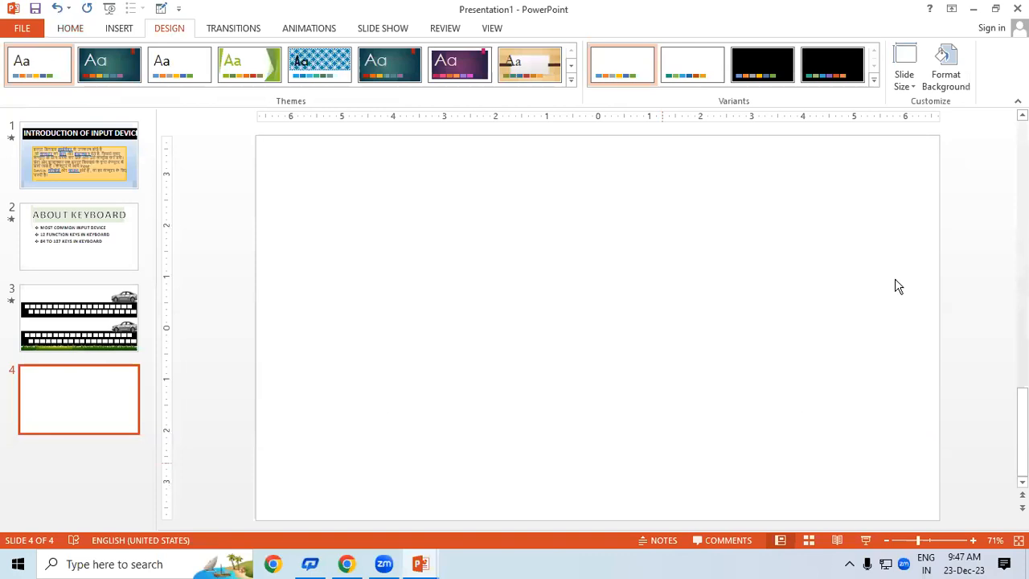
left_click(949, 88)
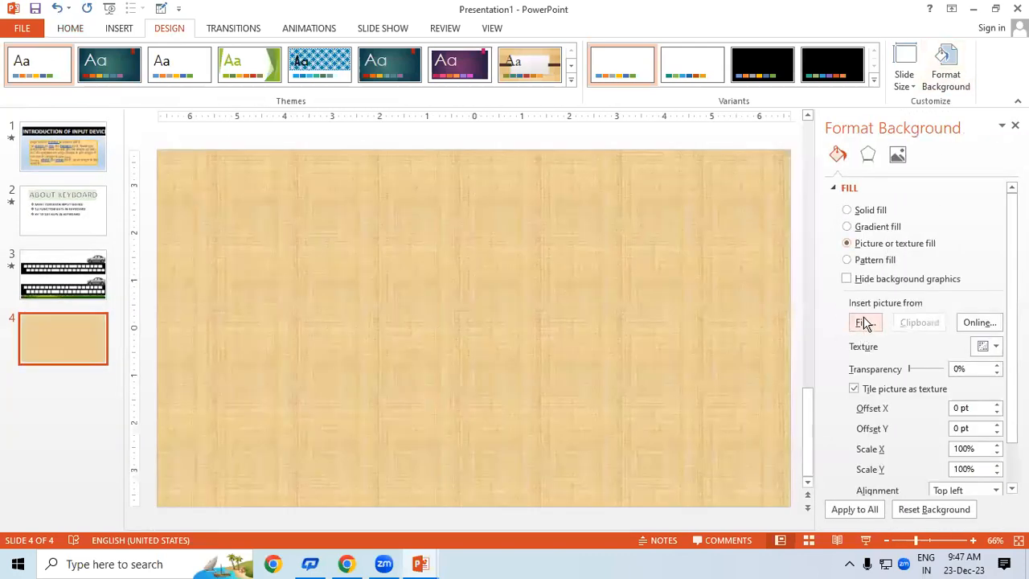
left_click(864, 323)
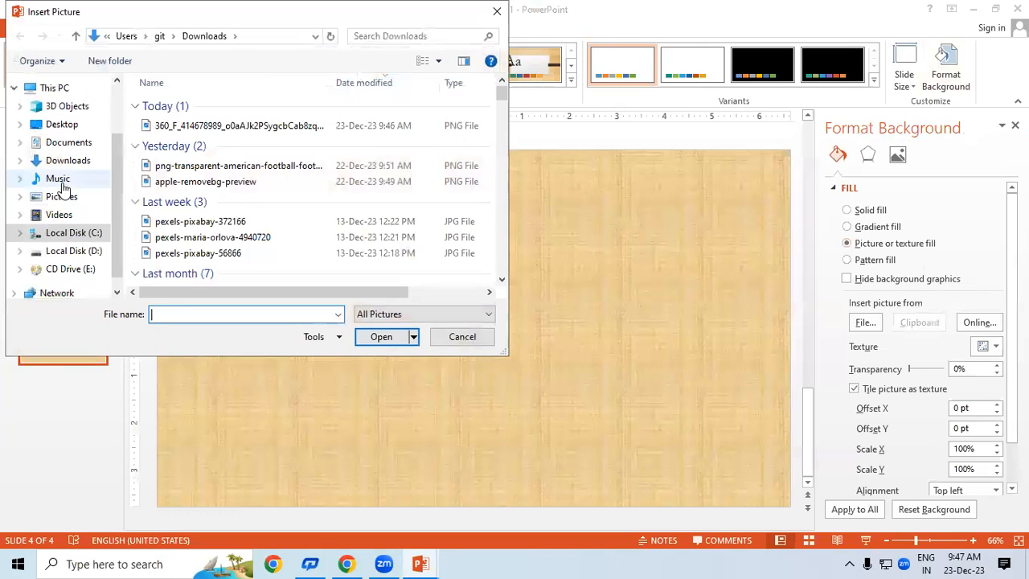
left_click(59, 181)
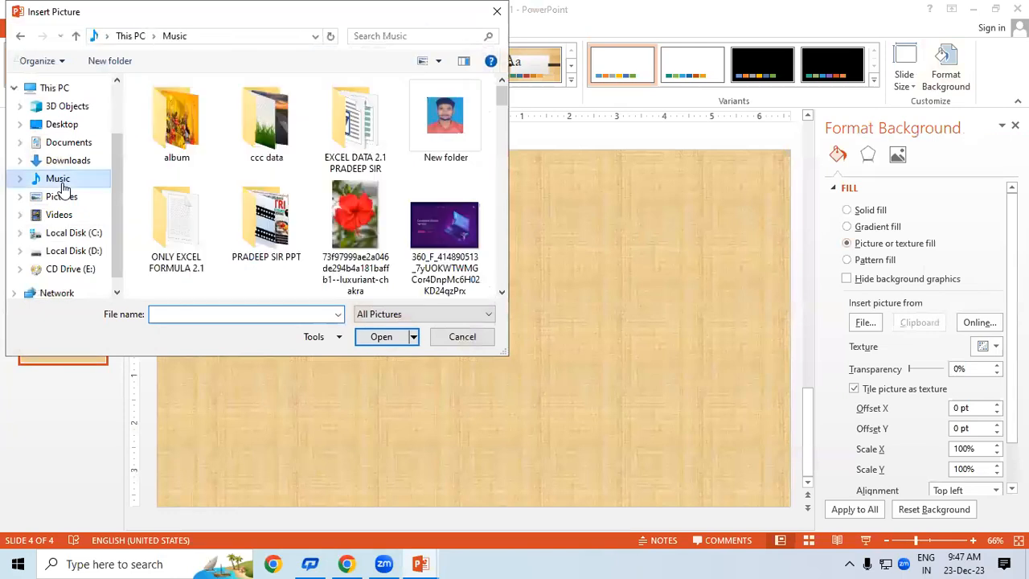
double_click(258, 143)
left_click(255, 241)
left_click(382, 338)
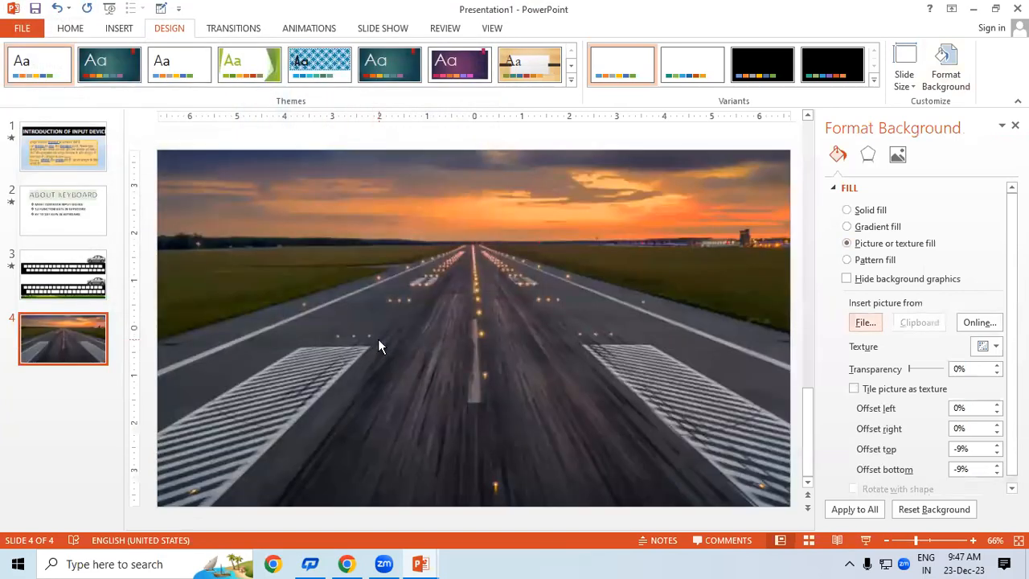
left_click(1014, 125)
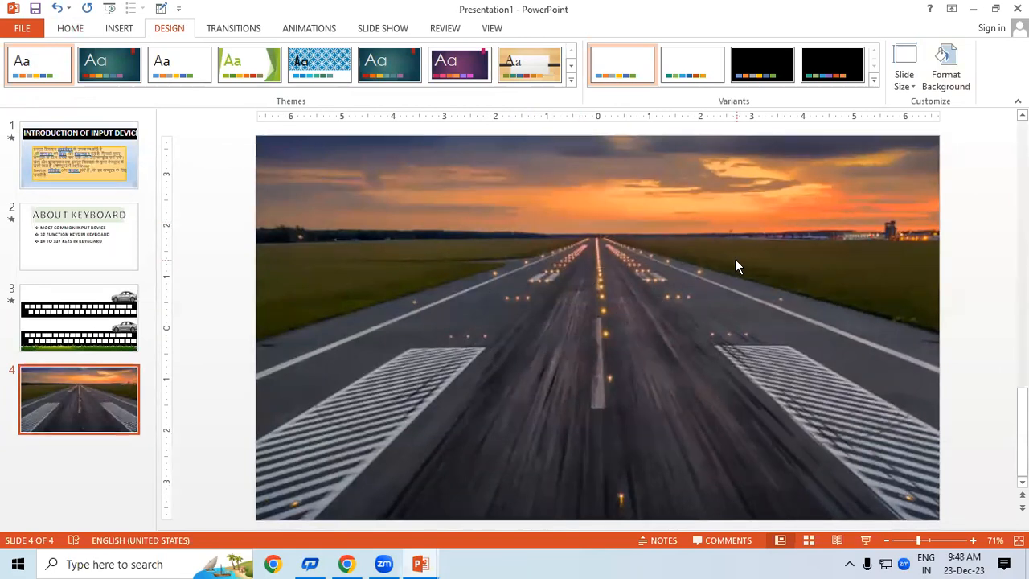
- Switch to Chrome and change the Google search to "AIRPLANE image"
left_click(346, 563)
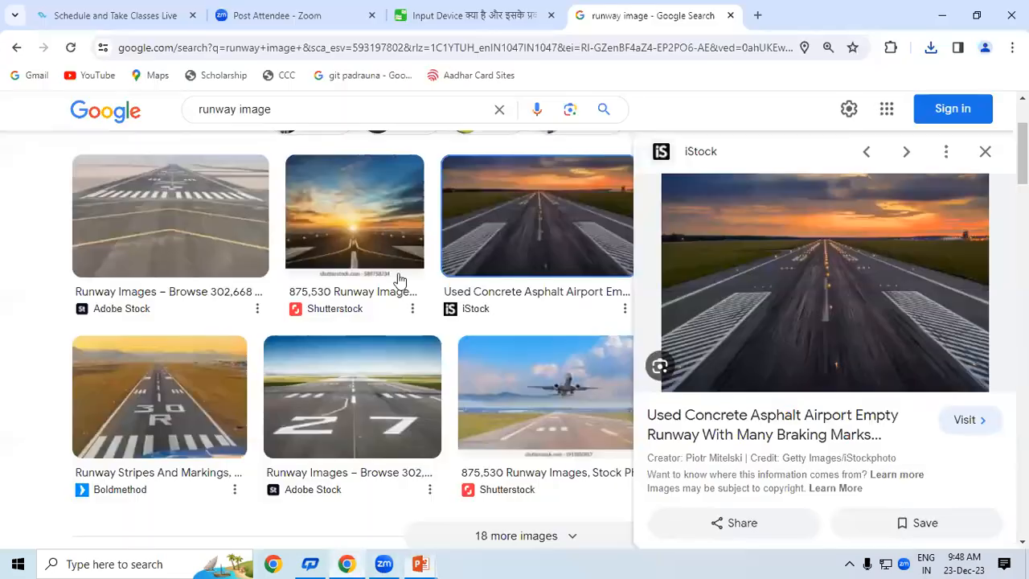
left_click(236, 108)
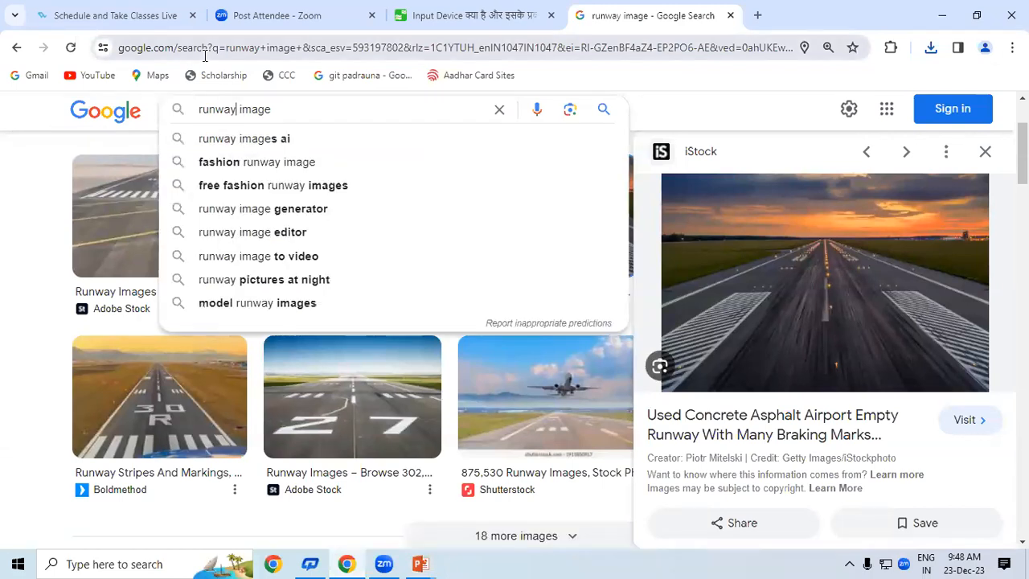
key("BackSpace")
key("BackSpace")
key("BackSpace")
key("BackSpace")
key("BackSpace")
key("BackSpace")
type("AIRPL")
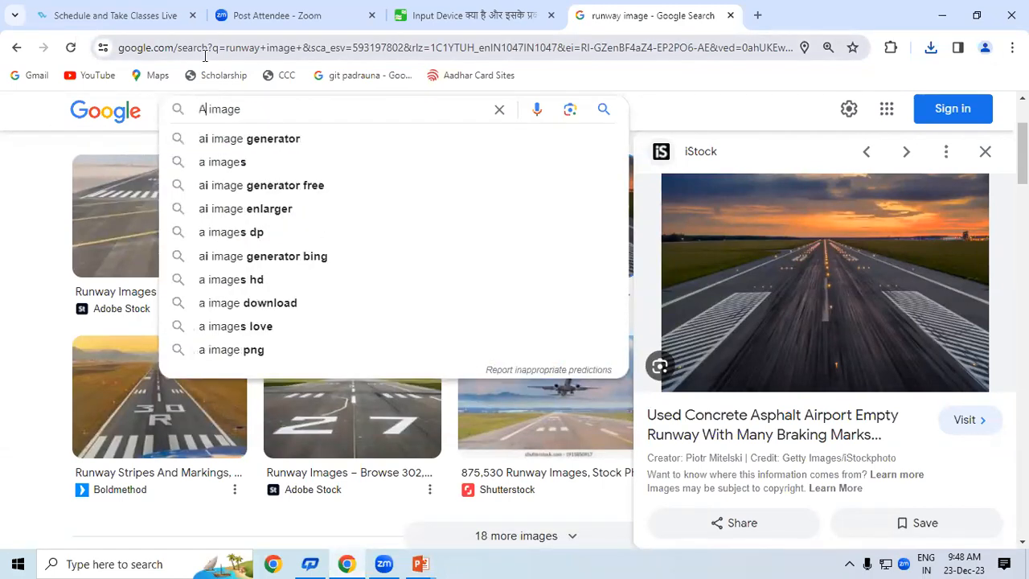
type("ANE")
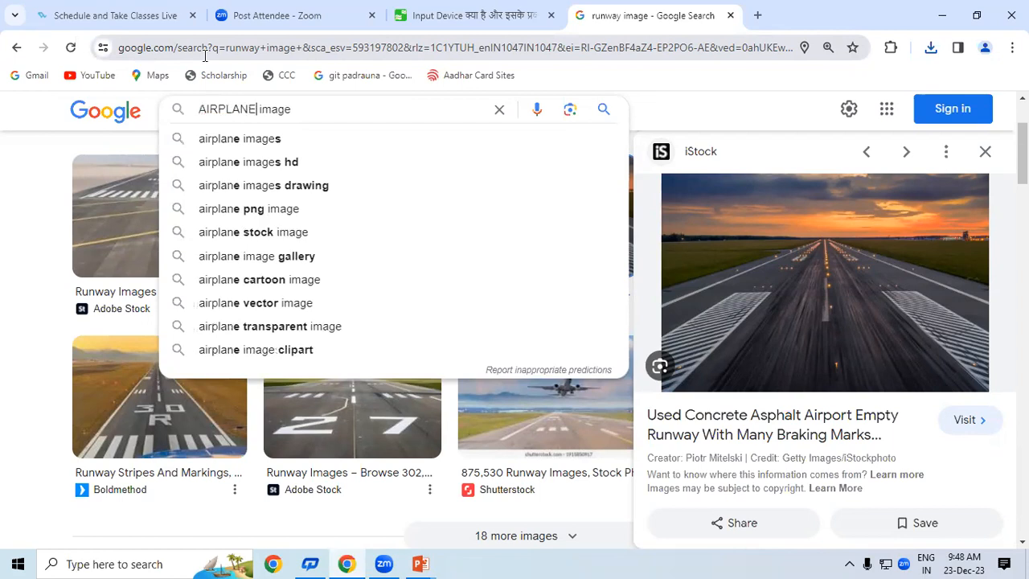
key("Return")
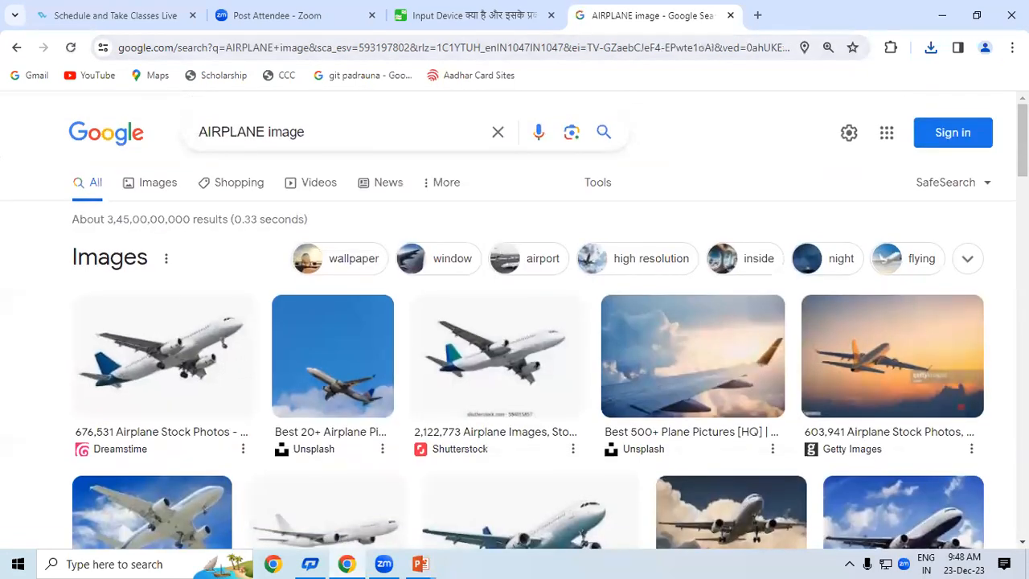
- Look through the airplane results and refine the search to "AIRPLANE image PNG"
scroll(815, 181, "down", 4)
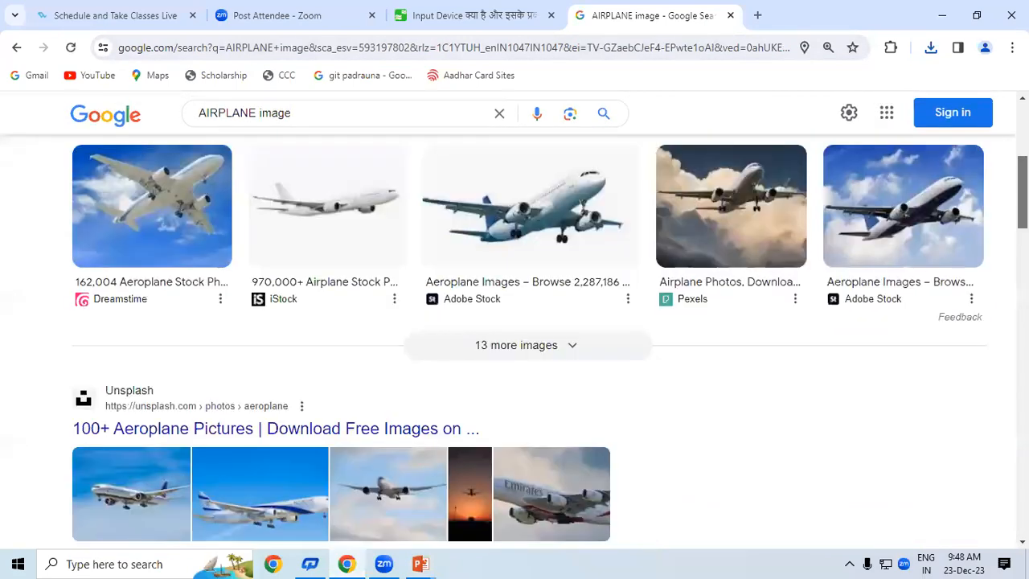
scroll(515, 338, "down", 4)
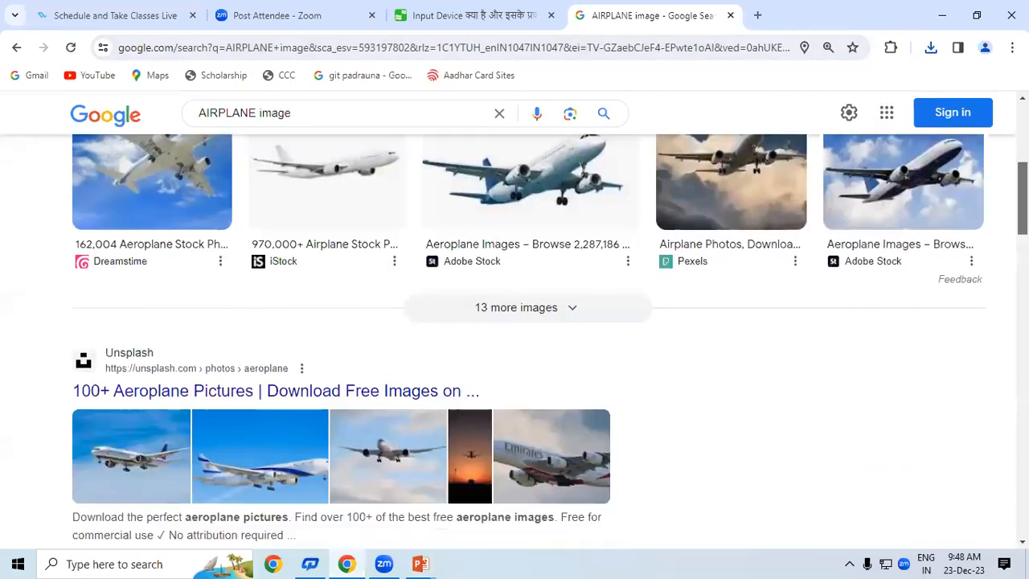
scroll(514, 321, "up", 8)
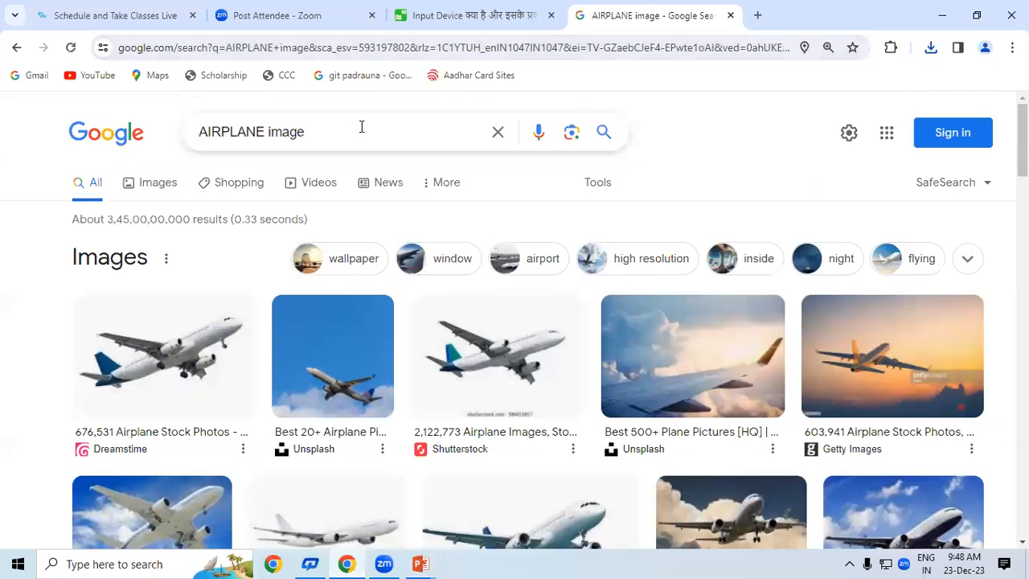
left_click(359, 126)
type("PNG")
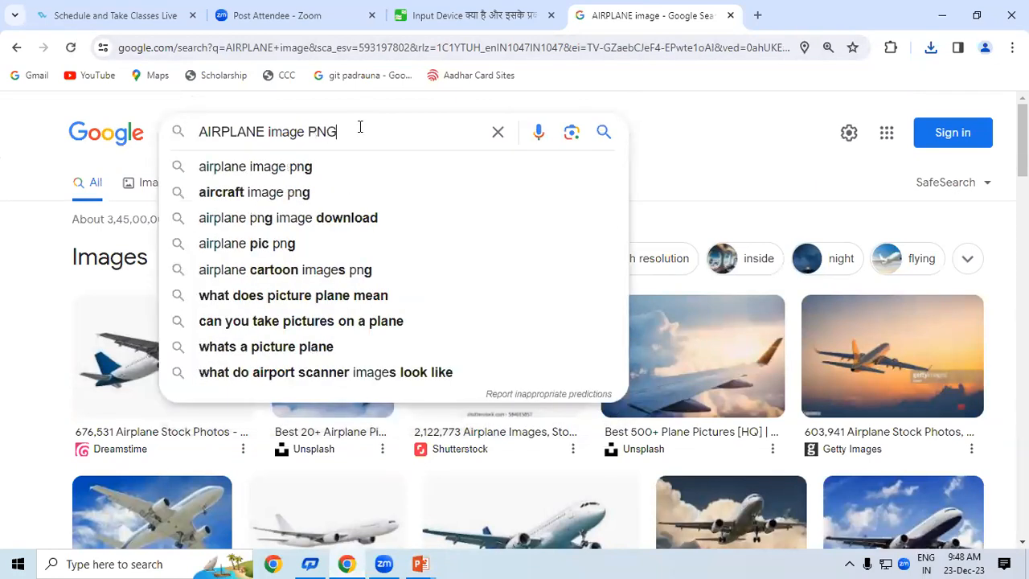
key("Return")
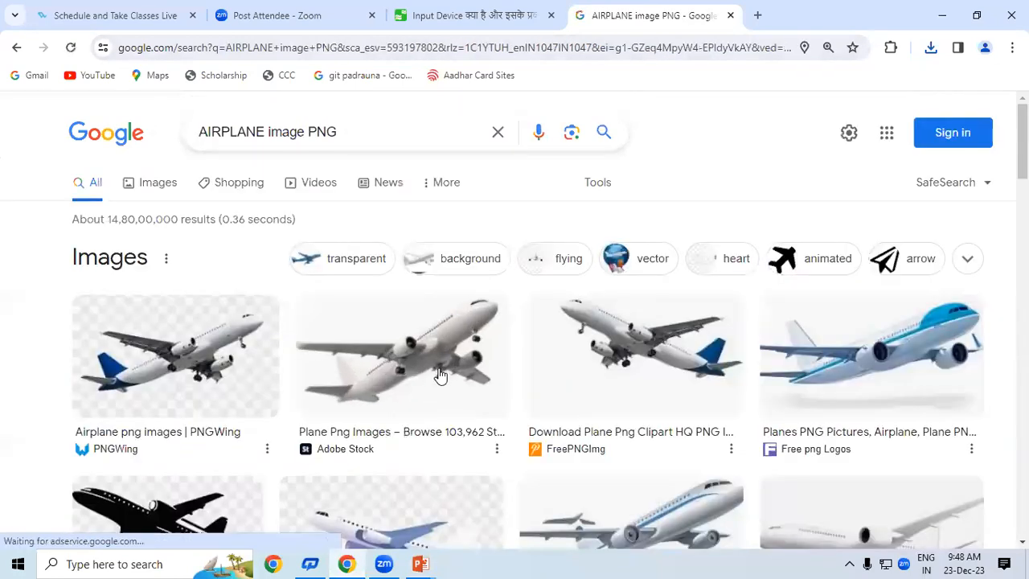
- Save the Adobe Stock airplane picture from the image results as a JPEG named JJJJ in the ccc data folder
left_click(473, 389)
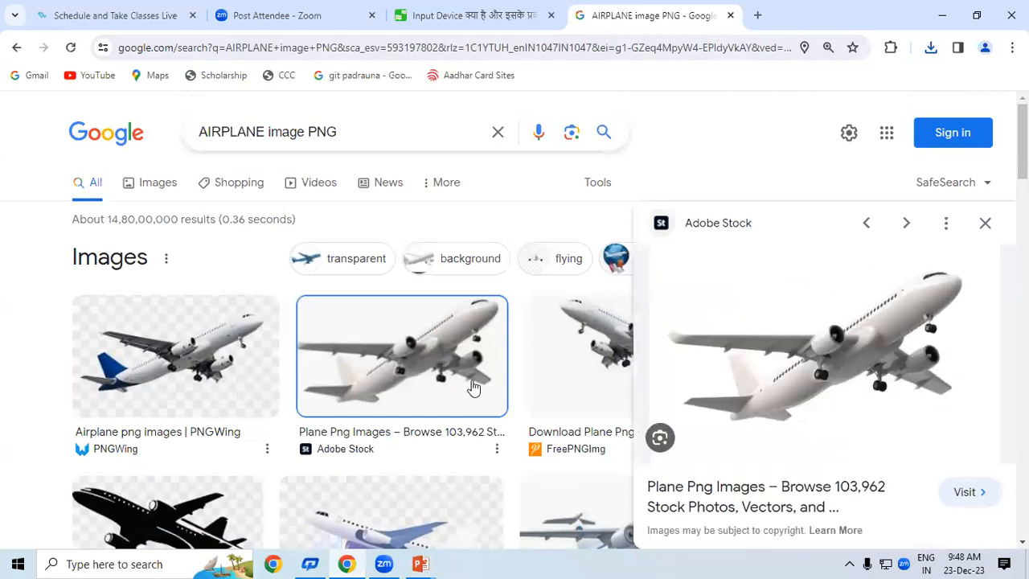
right_click(746, 297)
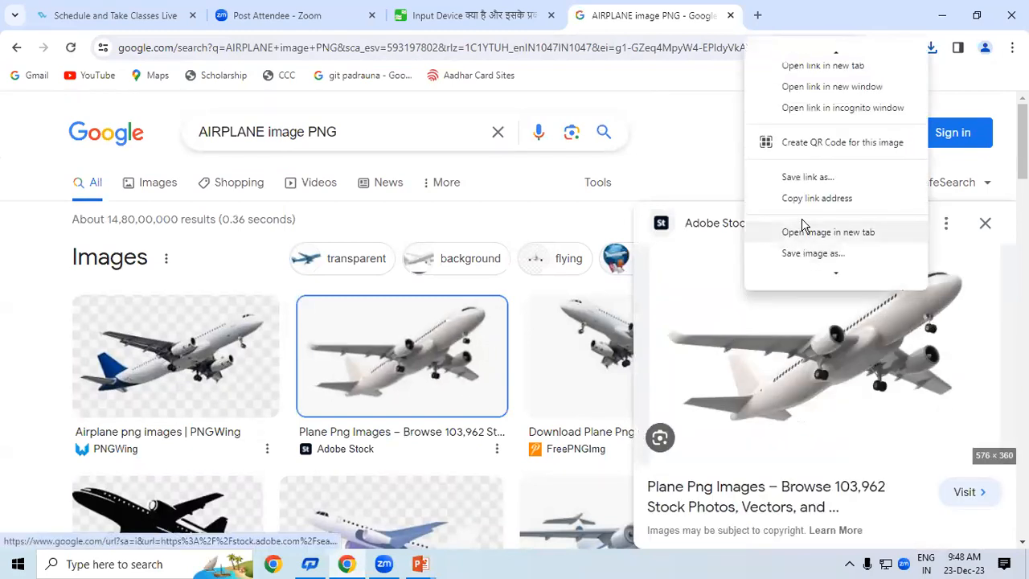
left_click(798, 254)
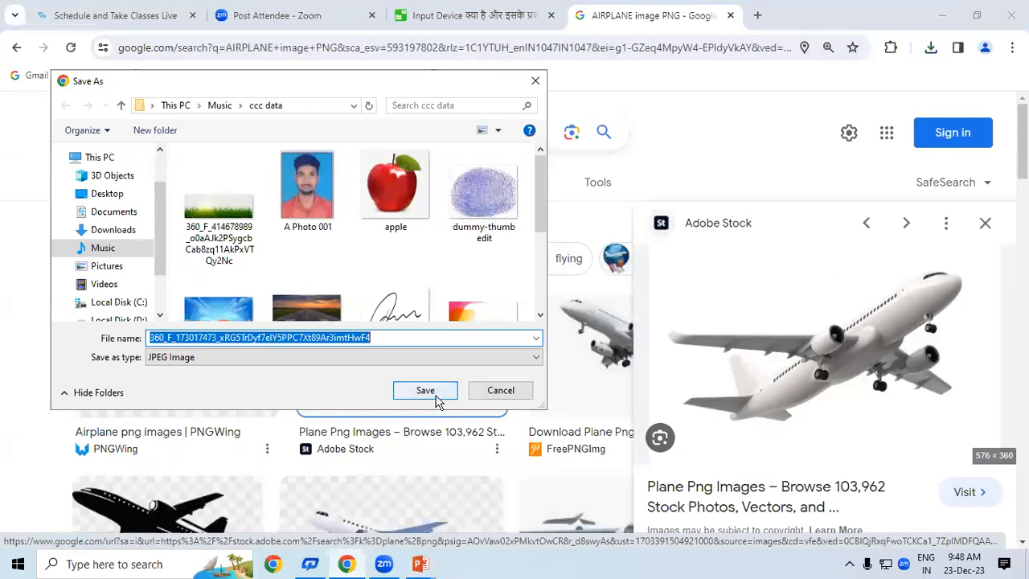
type("JJJ")
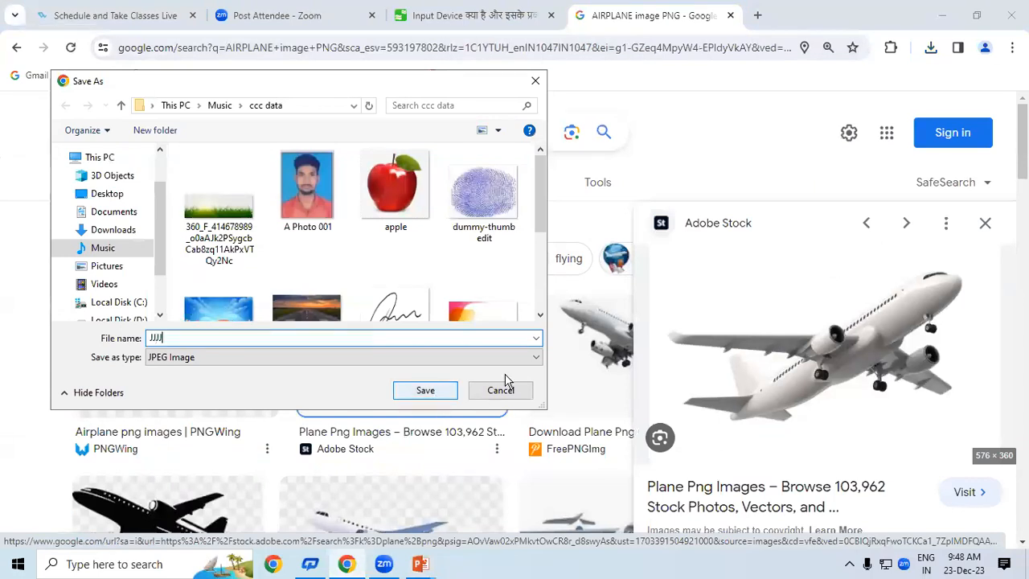
left_click(425, 389)
- Switch to Presentation1 in PowerPoint and try out the JJJJ airplane picture on slide 4, deleting it again
left_click(418, 567)
left_click(523, 489)
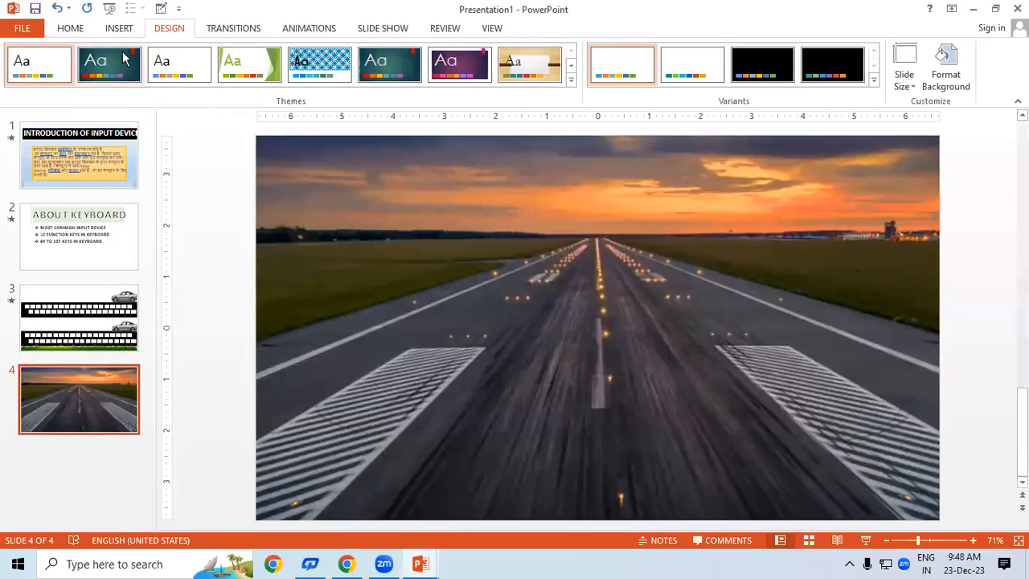
left_click(106, 31)
left_click(104, 68)
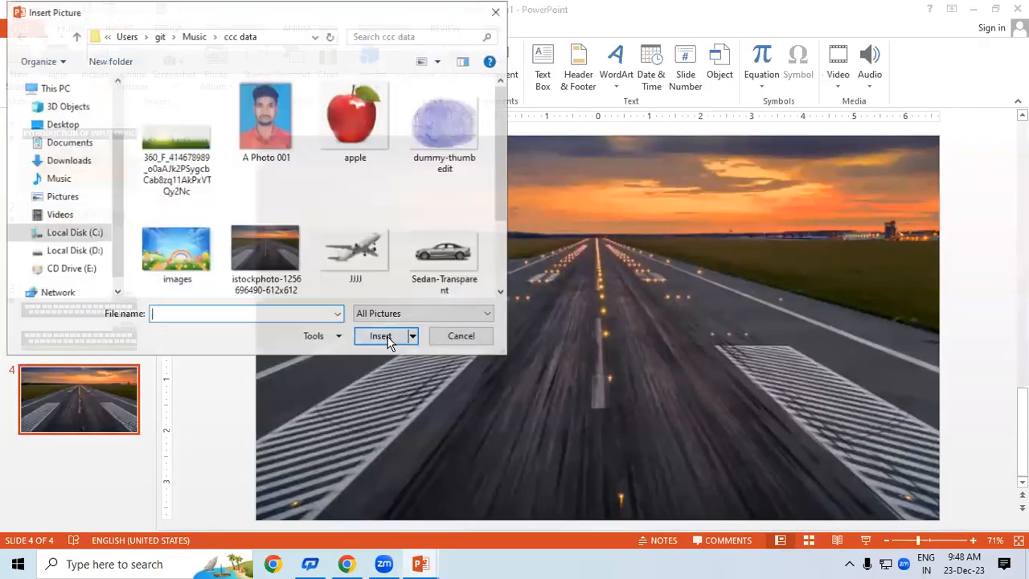
left_click(383, 261)
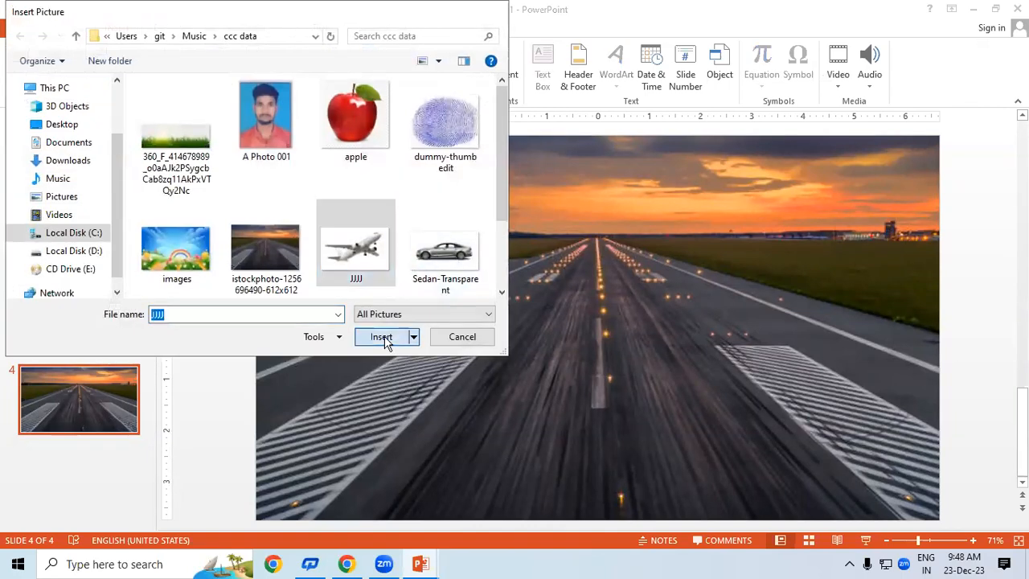
left_click(381, 337)
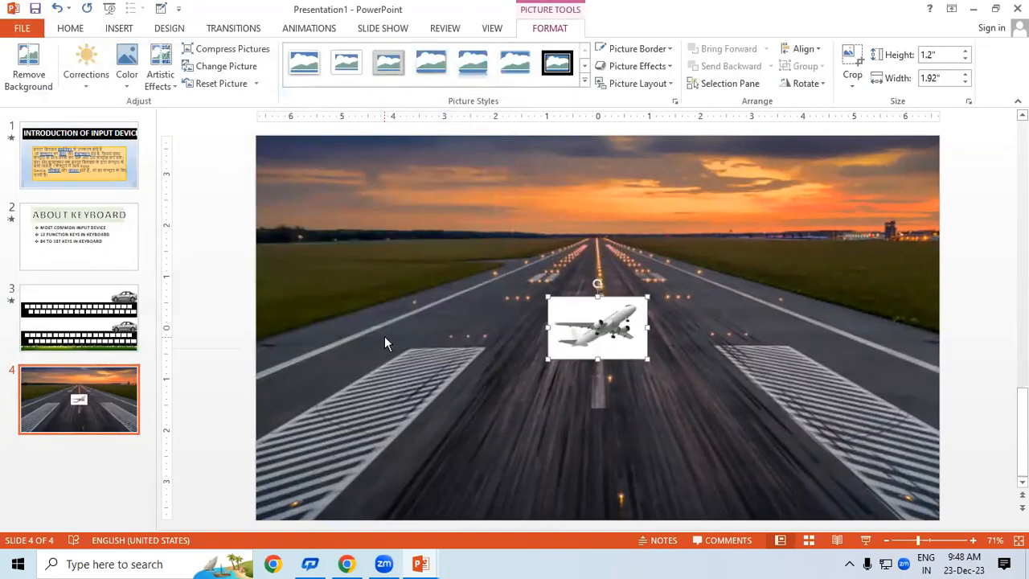
key("Delete")
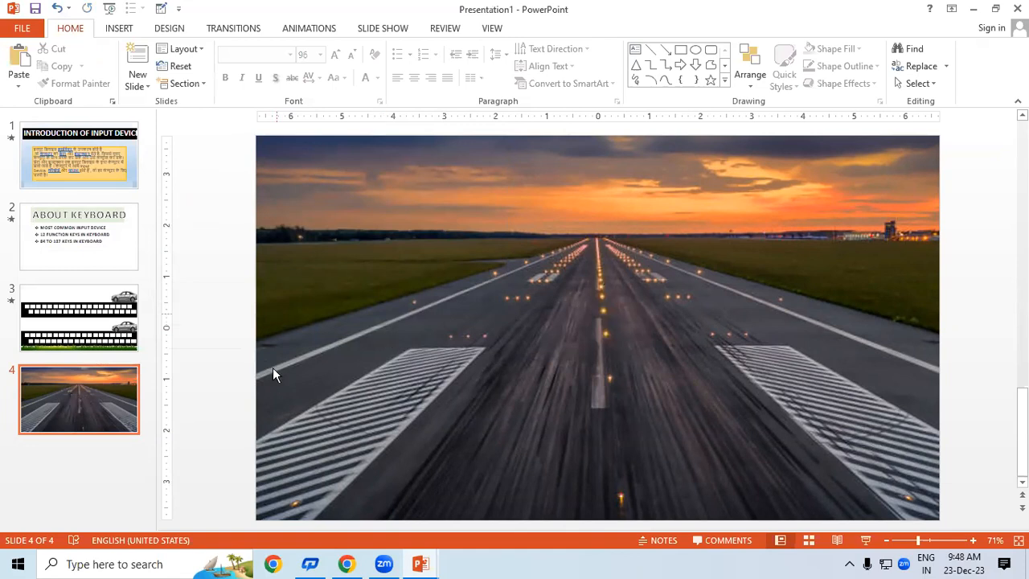
- Switch to Chrome, close the airplane search and open the remove.bg site in a new tab
left_click(346, 563)
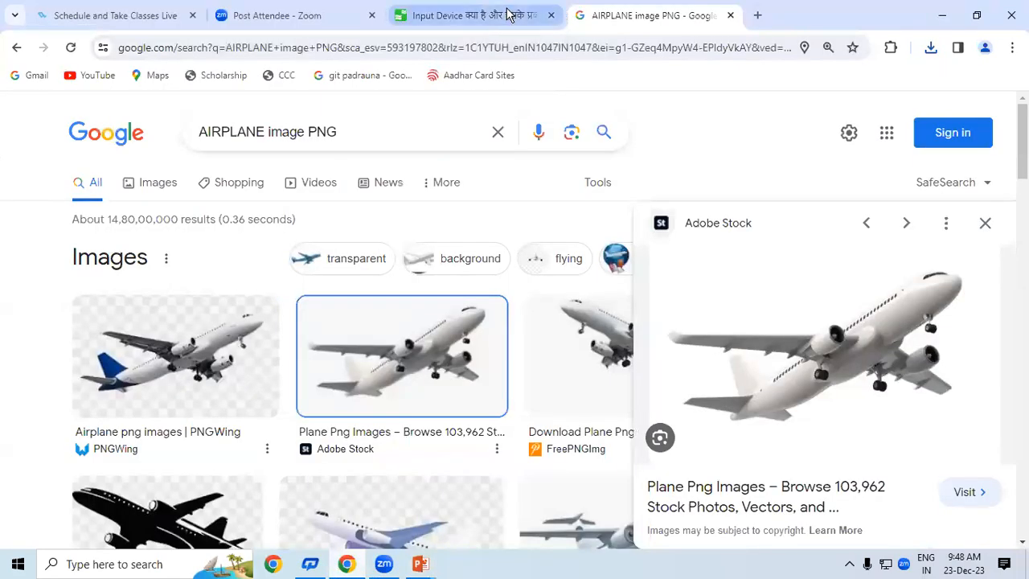
left_click(730, 16)
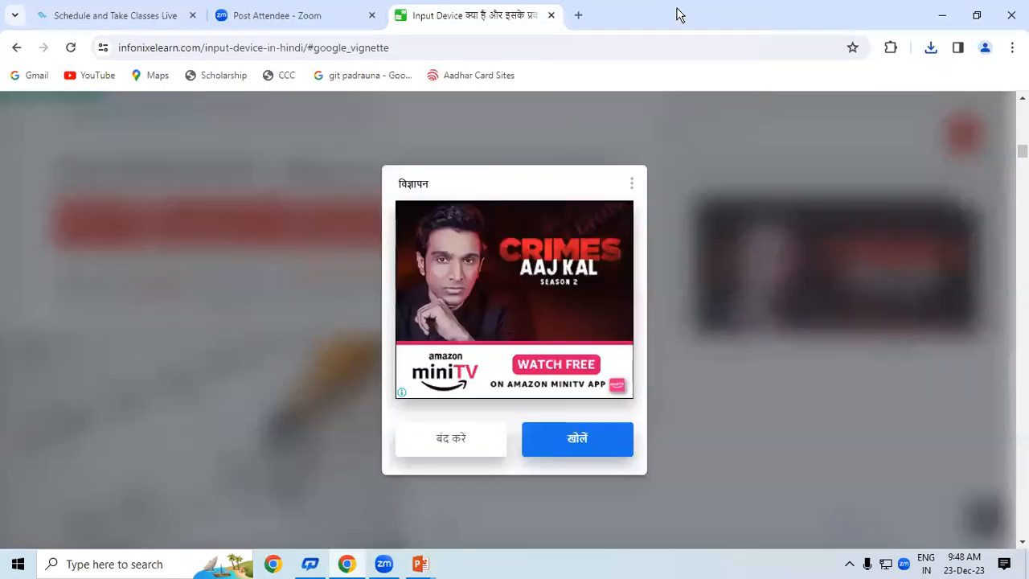
left_click(578, 15)
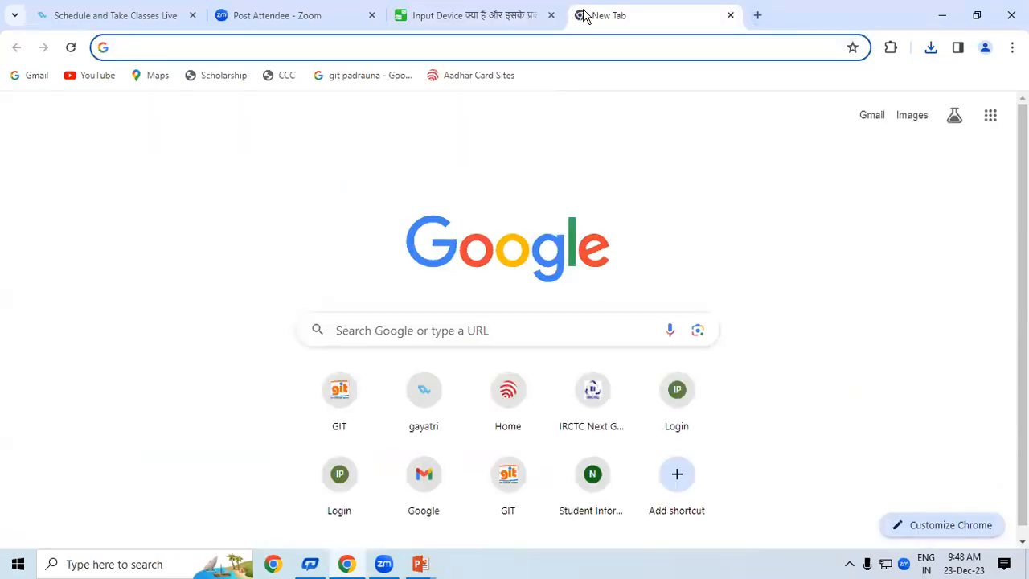
type("REMO")
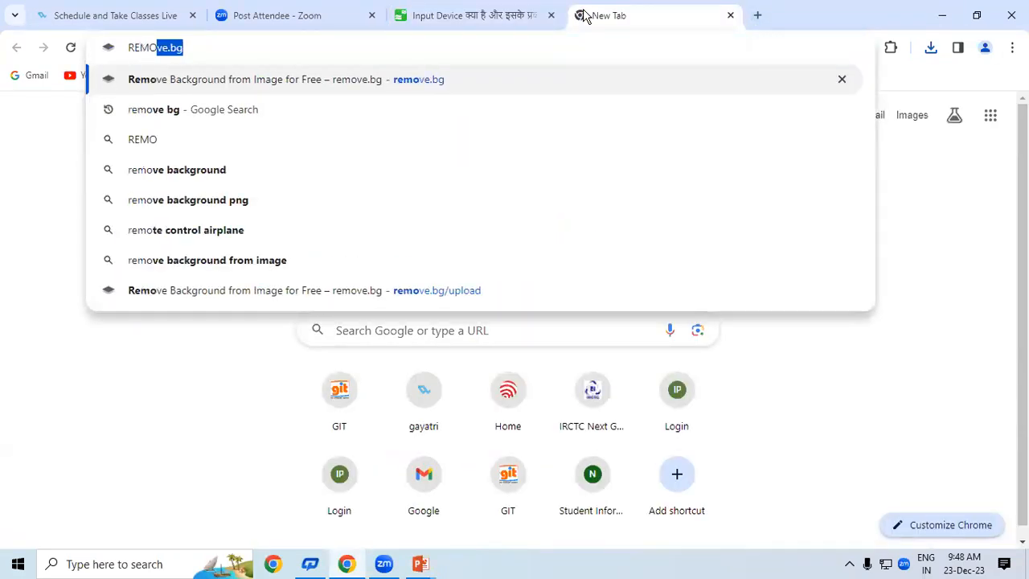
key("Return")
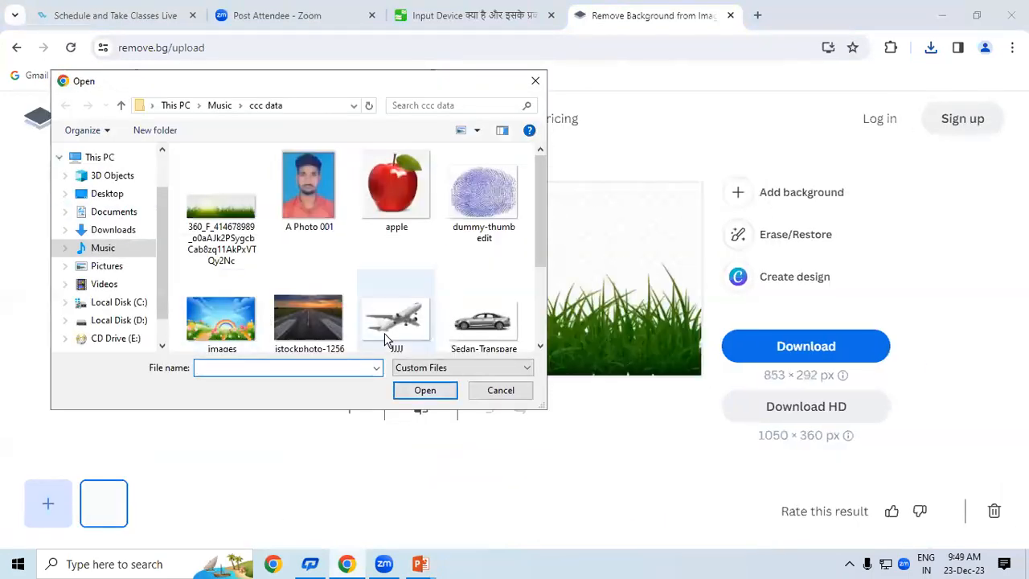
- Upload the JJJJ airplane picture from the ccc data folder to remove.bg and start its human verification
left_click(396, 317)
left_click(428, 390)
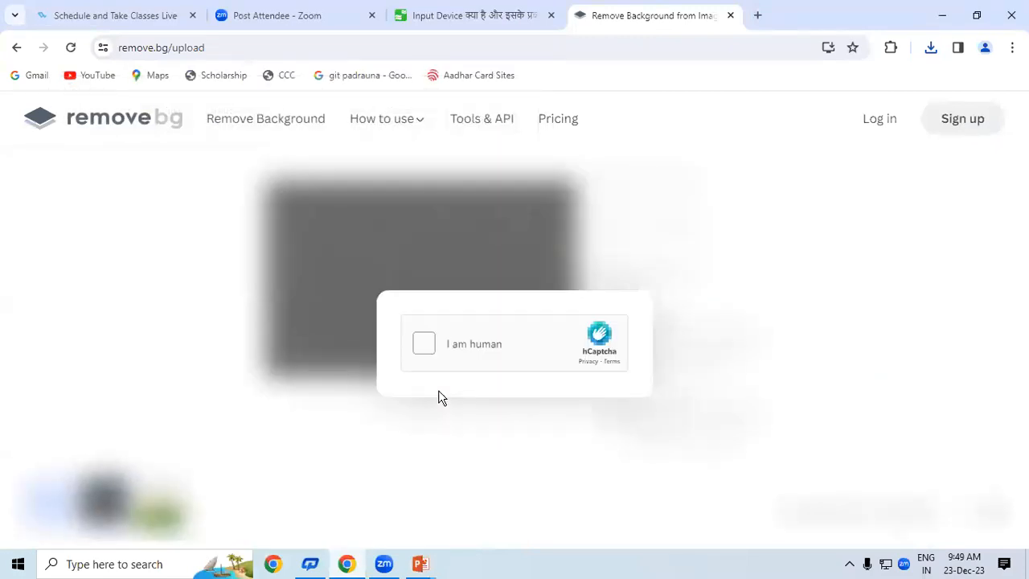
left_click(418, 345)
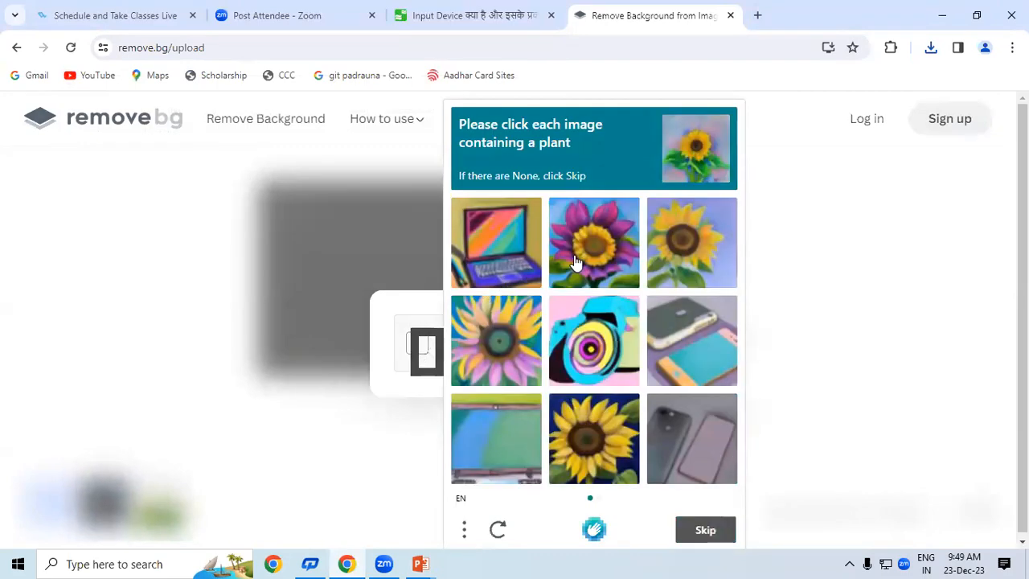
- Try to pass the verification challenge by choosing the plant images in both picture rounds
left_click(575, 261)
left_click(728, 251)
left_click(535, 309)
left_click(591, 338)
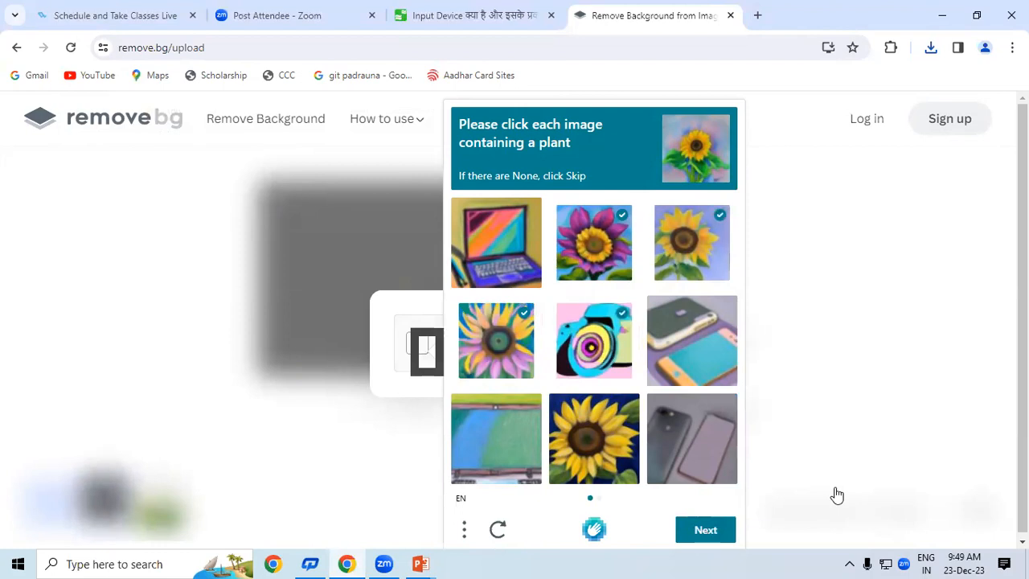
left_click(711, 533)
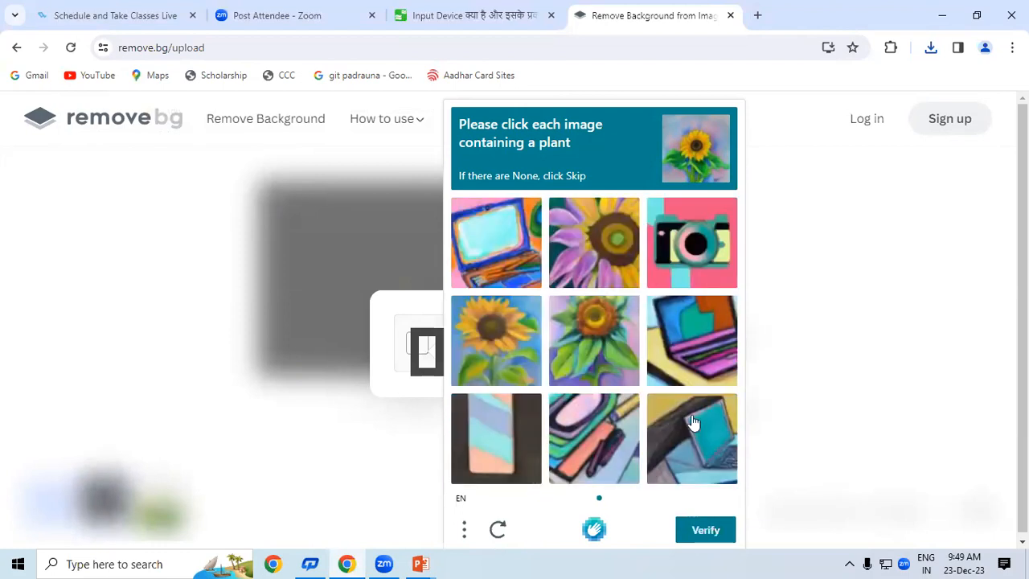
left_click(523, 269)
left_click(615, 269)
left_click(657, 274)
left_click(503, 323)
left_click(690, 532)
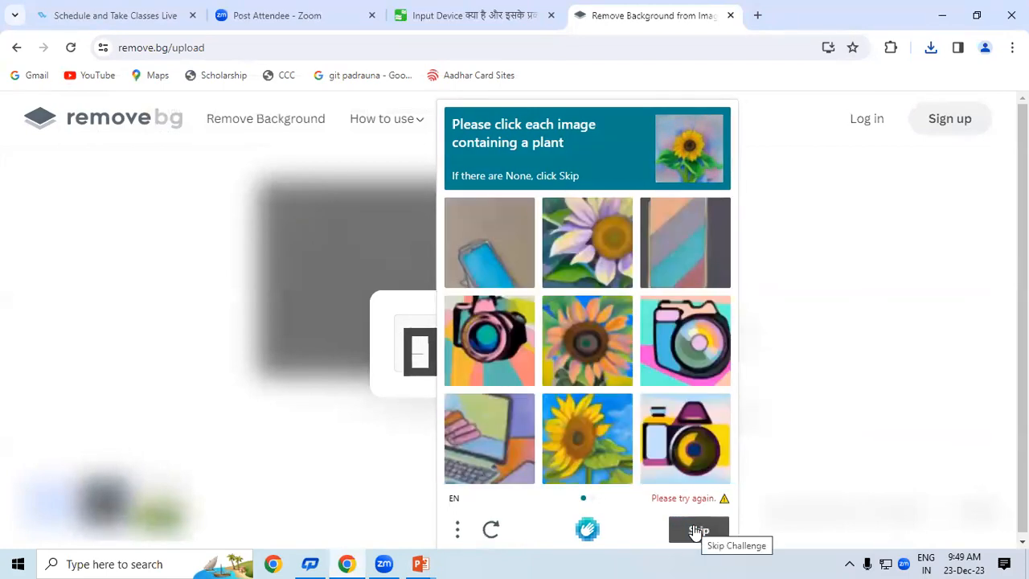
- Complete the repeated verification by choosing all the flower images in both rounds, and download the airplane picture without its background
left_click(612, 236)
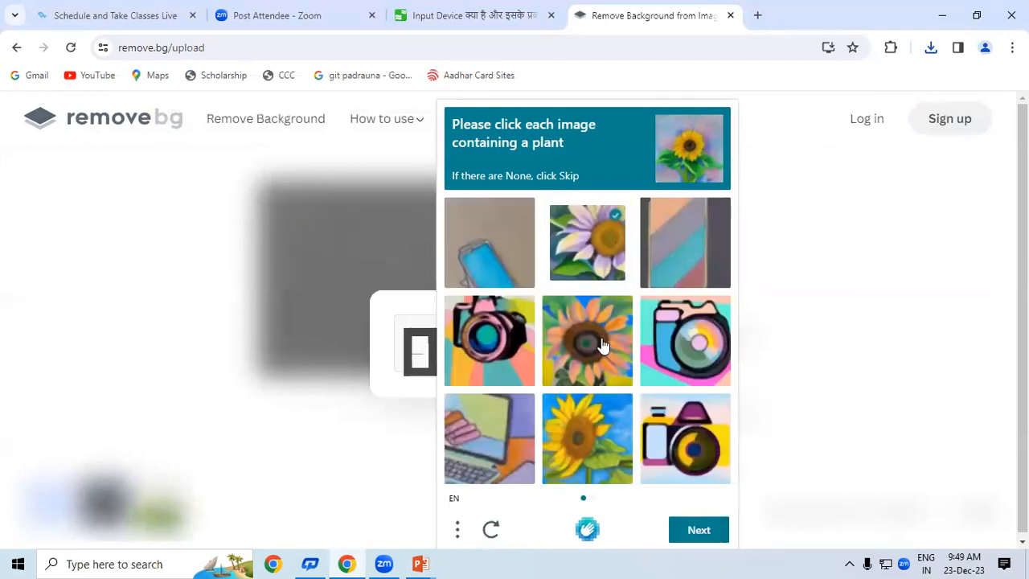
left_click(611, 420)
left_click(689, 532)
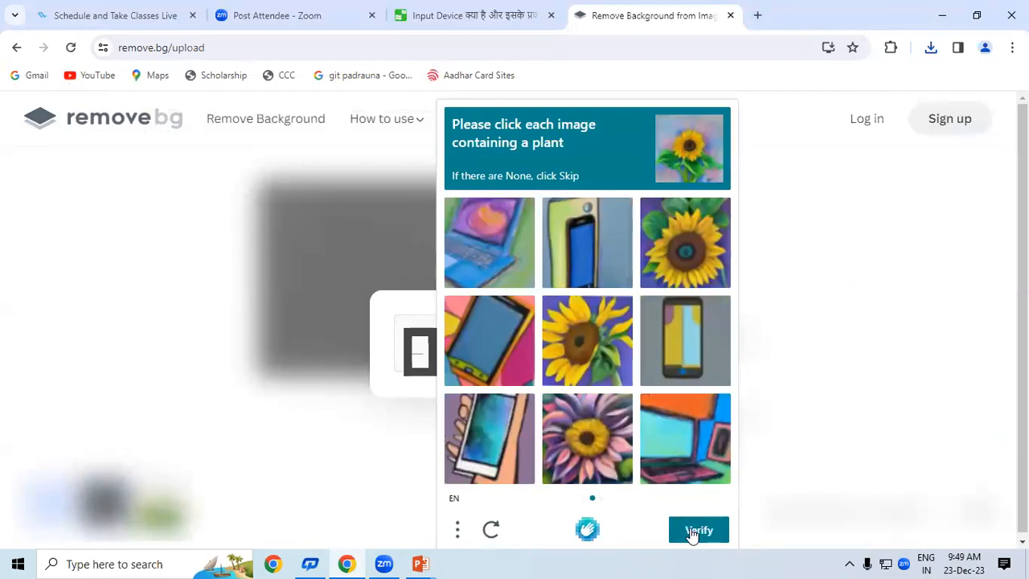
left_click(689, 246)
left_click(606, 362)
left_click(607, 434)
left_click(699, 530)
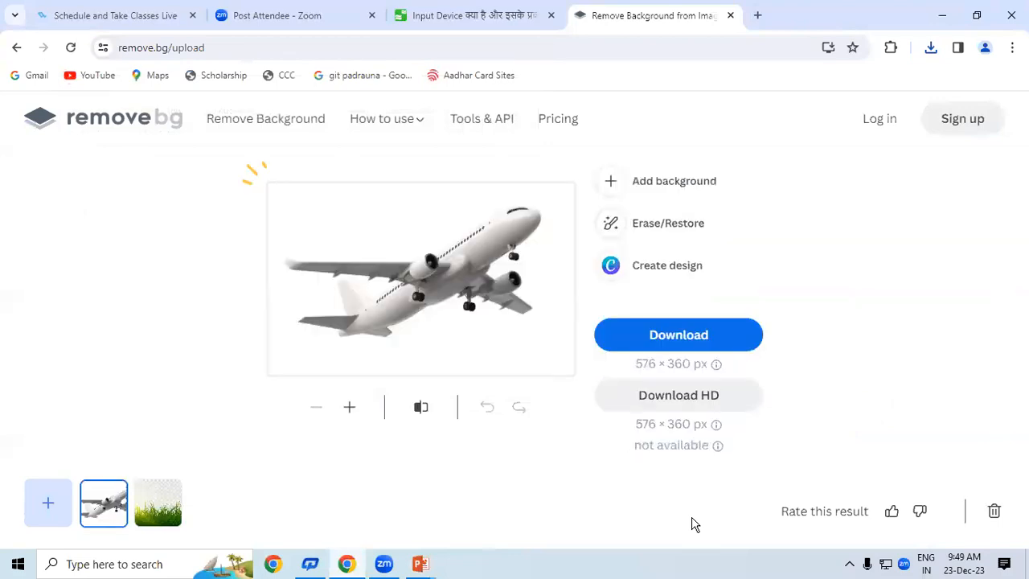
left_click(671, 334)
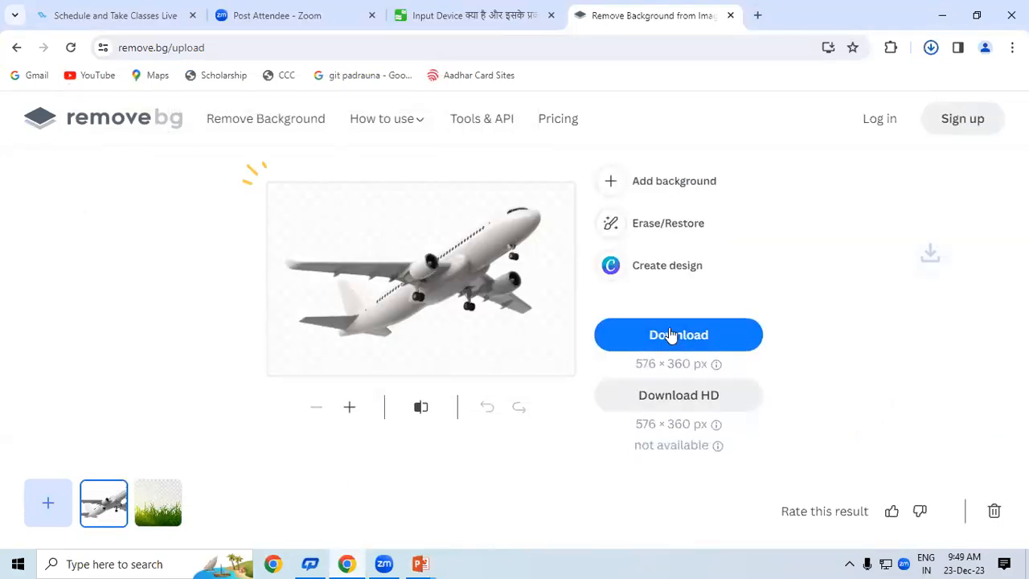
- Switch to Presentation1 in PowerPoint and insert the JJJJ-removebg-preview picture from the Downloads folder on slide 4
left_click(422, 562)
left_click(522, 514)
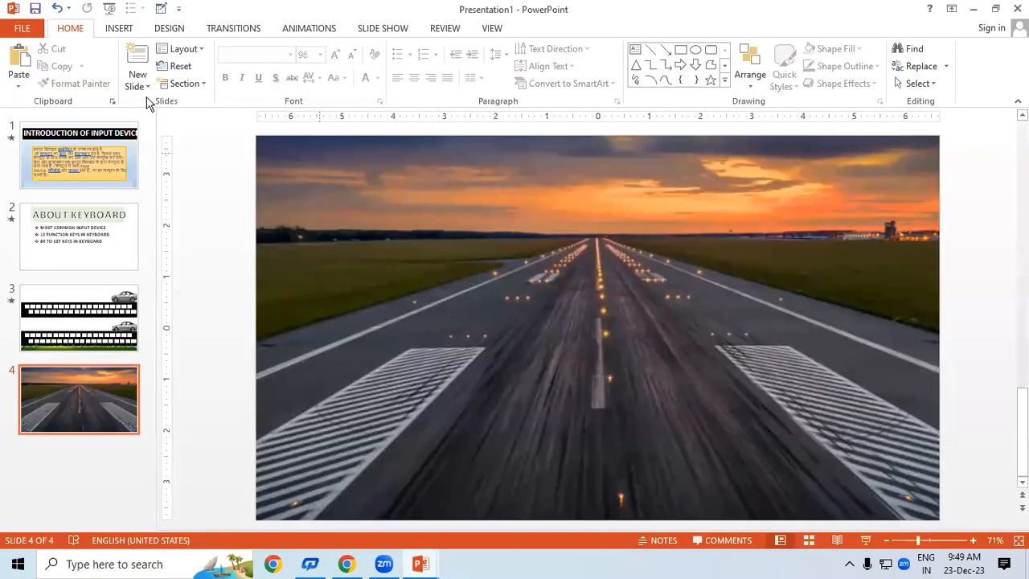
left_click(120, 29)
left_click(95, 64)
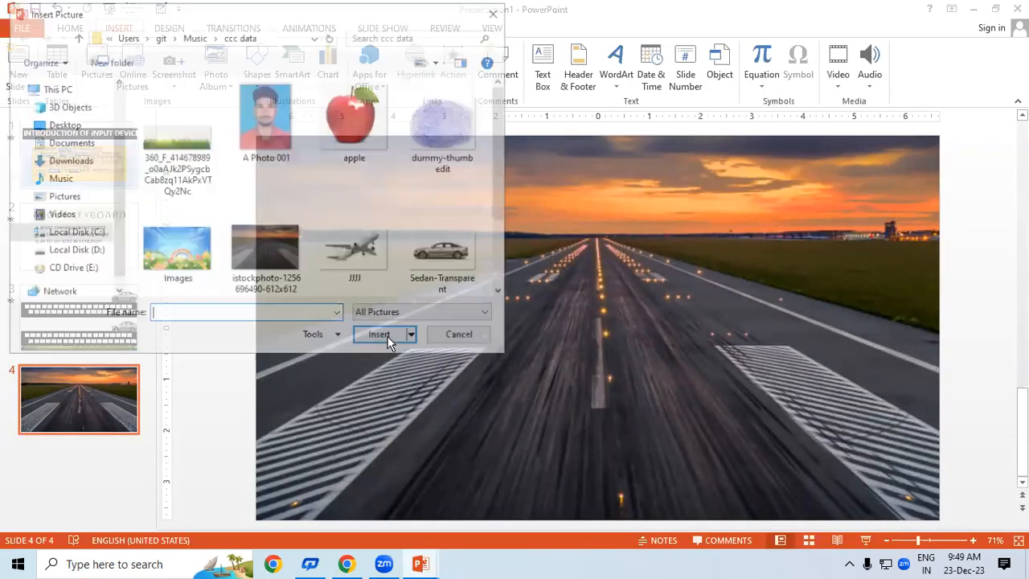
left_click(81, 163)
left_click(205, 126)
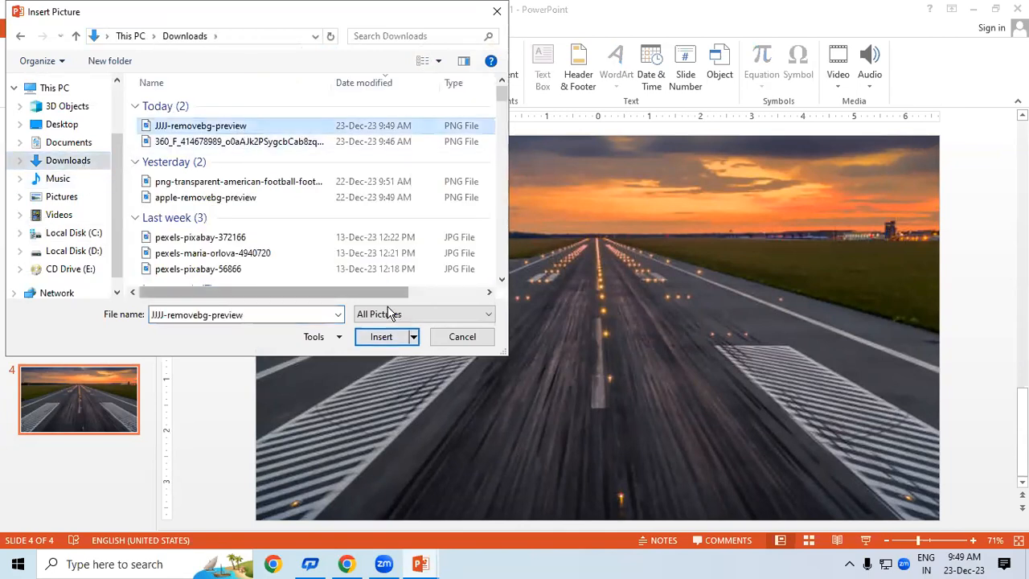
left_click(386, 342)
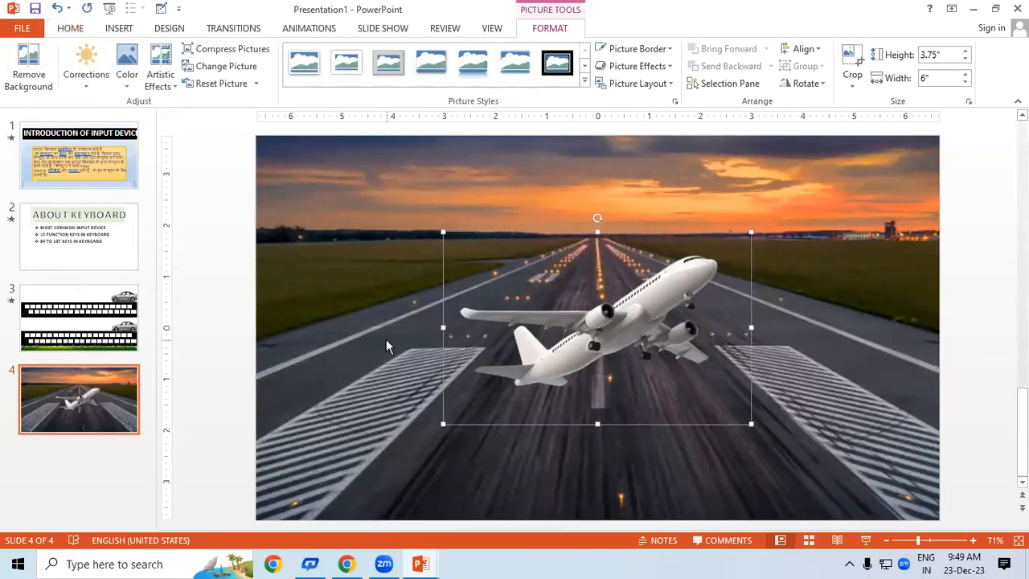
- Shrink the airplane picture to about 2.33" by 3.73" and place it overlapping the slide's lower-left corner
left_click_drag(443, 424, 560, 350)
left_click_drag(611, 324, 293, 471)
left_click_drag(354, 434, 316, 447)
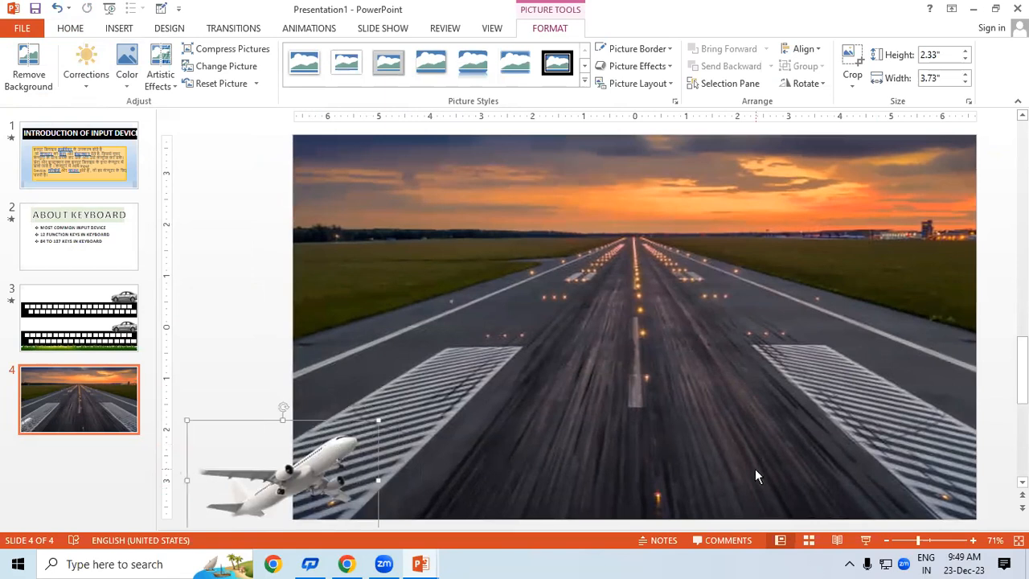
- Apply the Diagonal Up Right motion path to the airplane, with its end just beyond the slide's upper-right corner
left_click(306, 28)
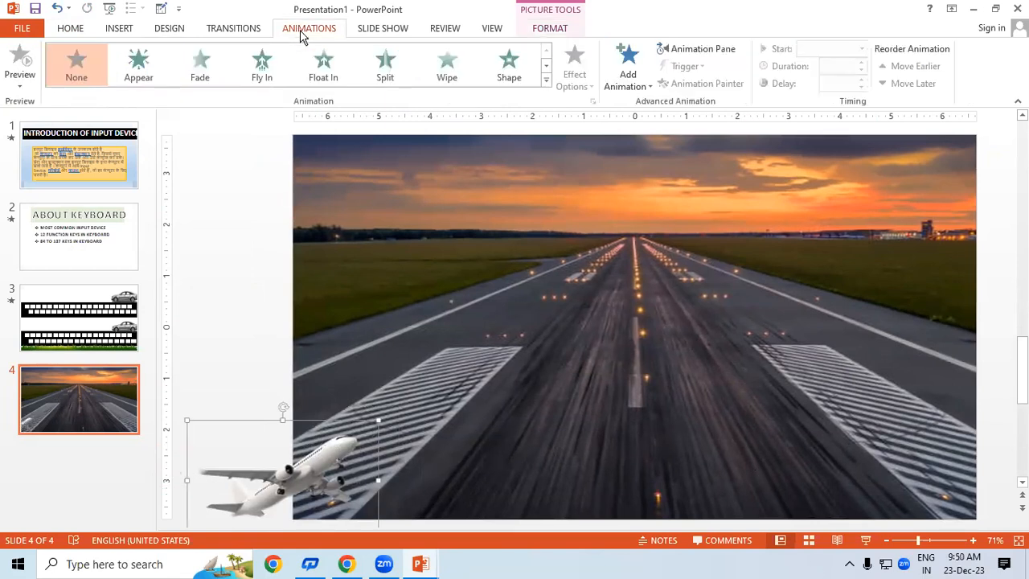
left_click(545, 80)
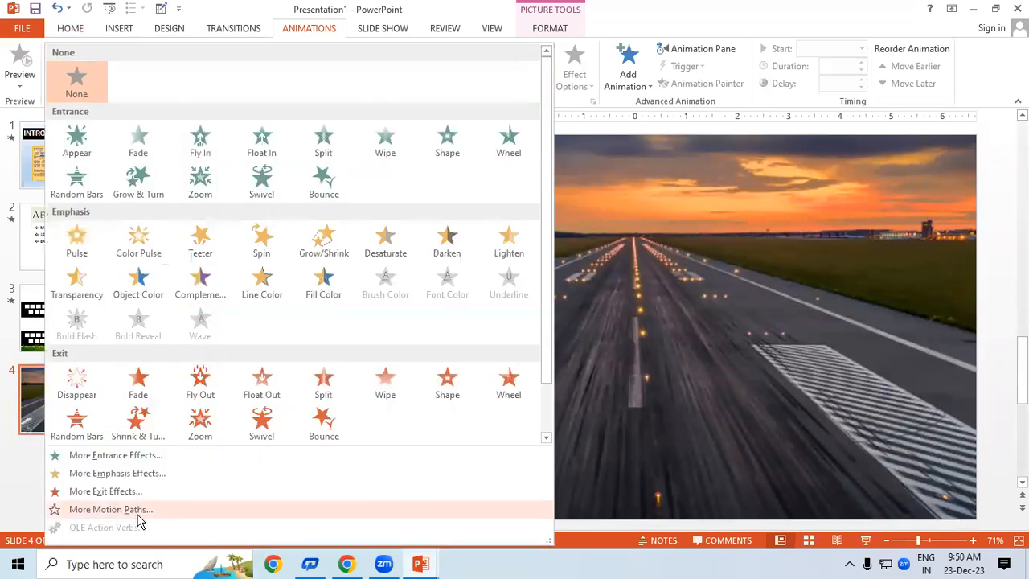
left_click(138, 512)
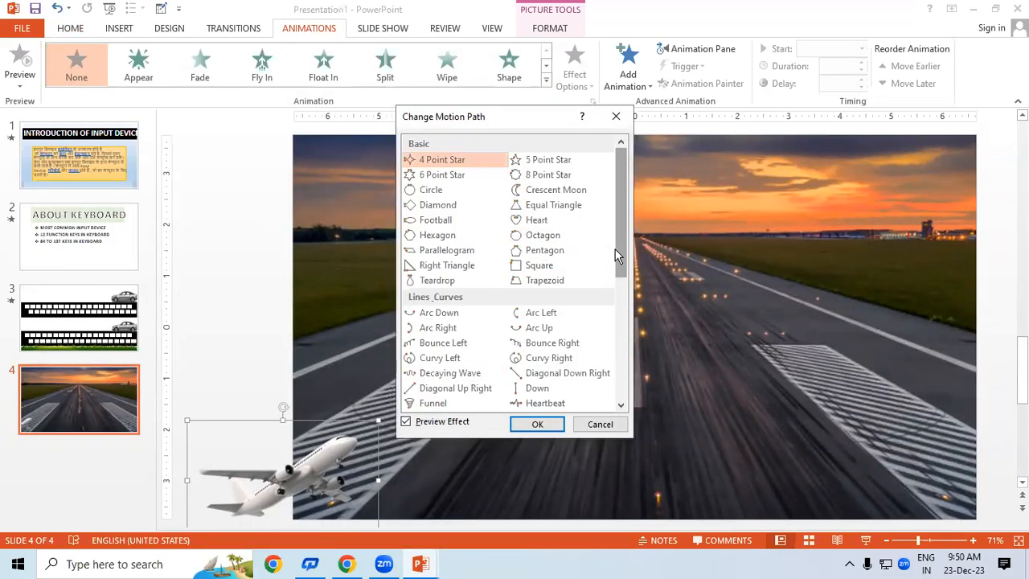
left_click(456, 388)
left_click(538, 424)
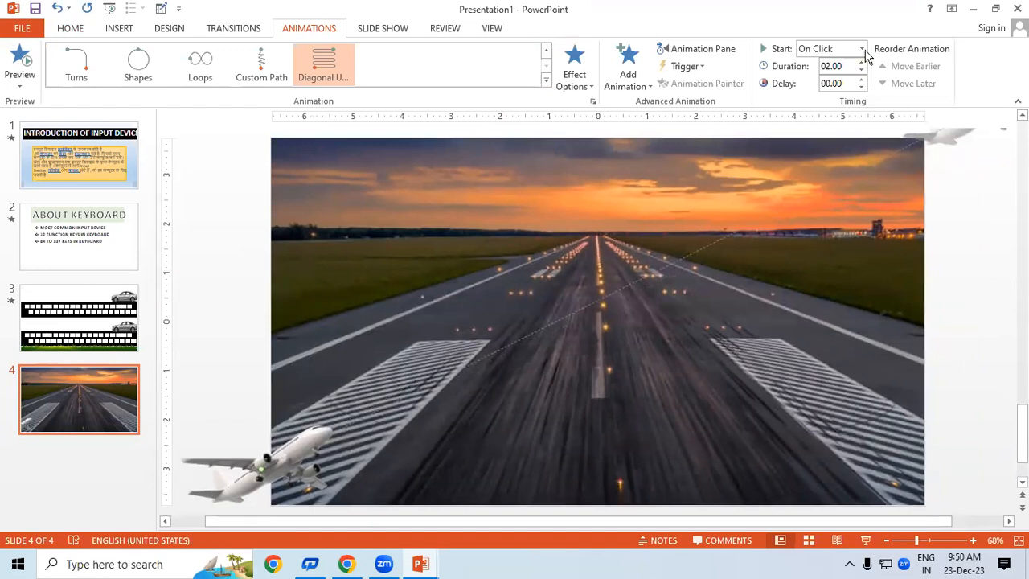
- Set the airplane's motion path to start With Previous with a duration of 04.00, and play the slide show from slide 4
left_click(863, 53)
left_click(860, 79)
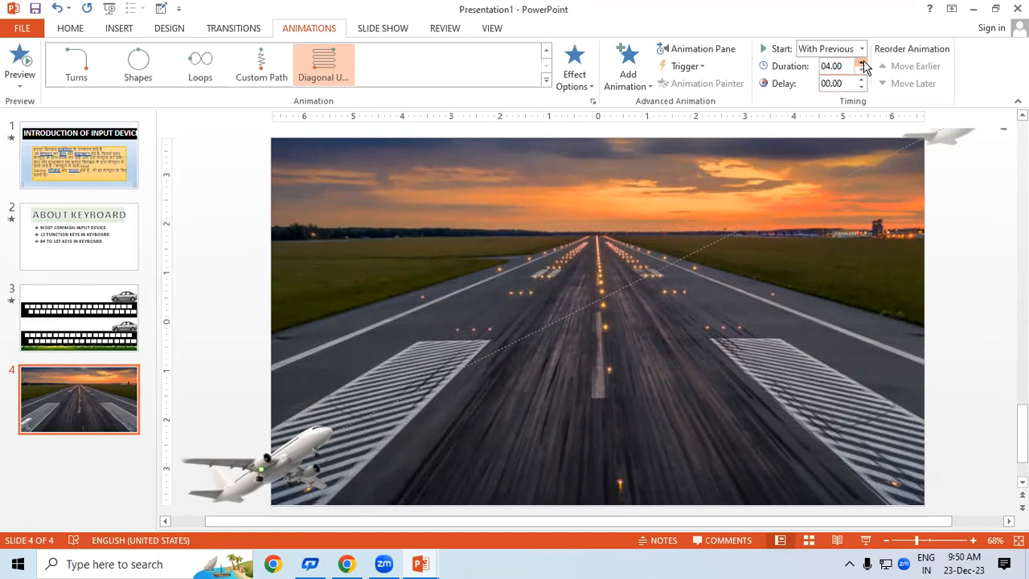
mouse_move(413, 567)
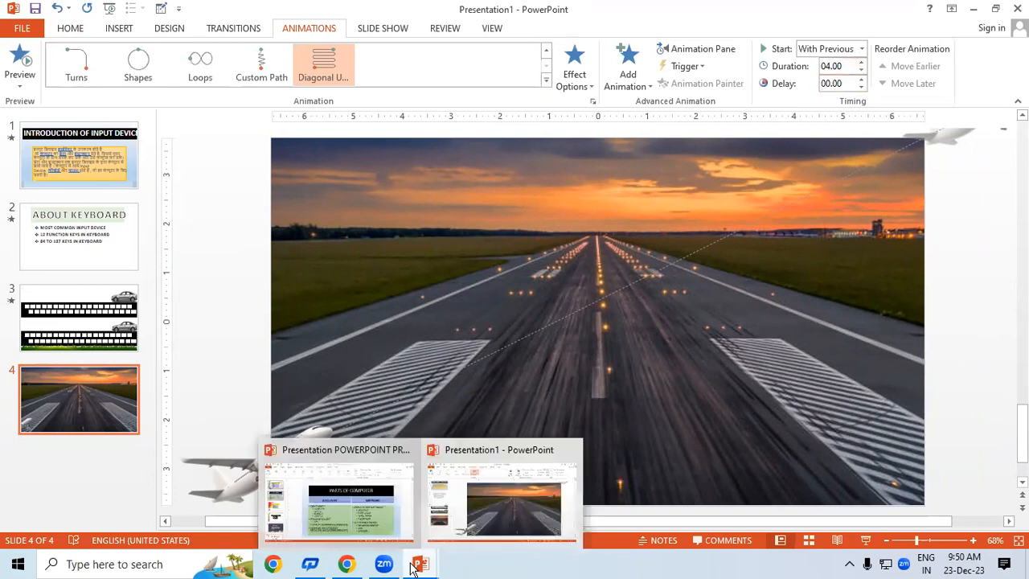
key("shift+F5")
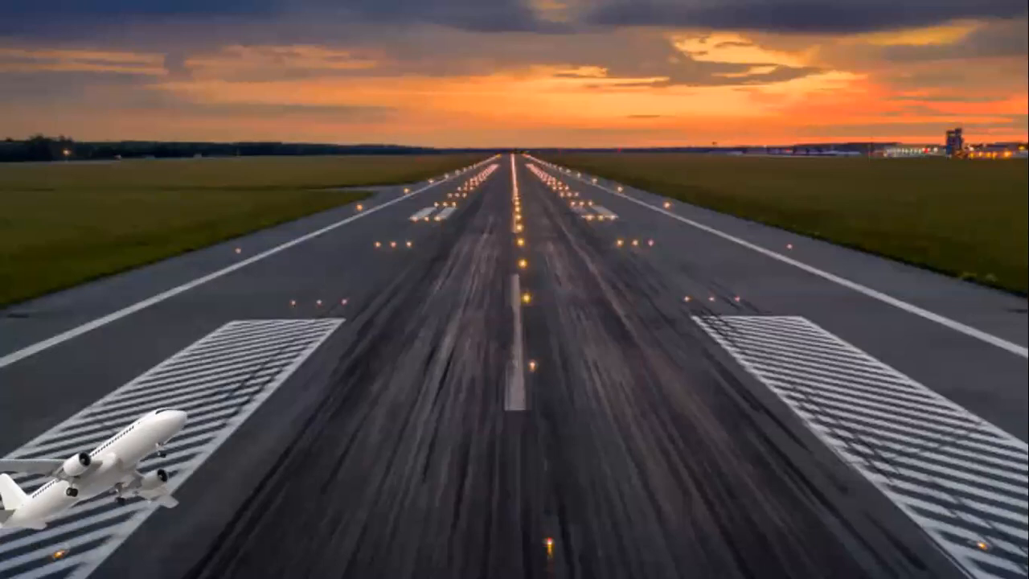